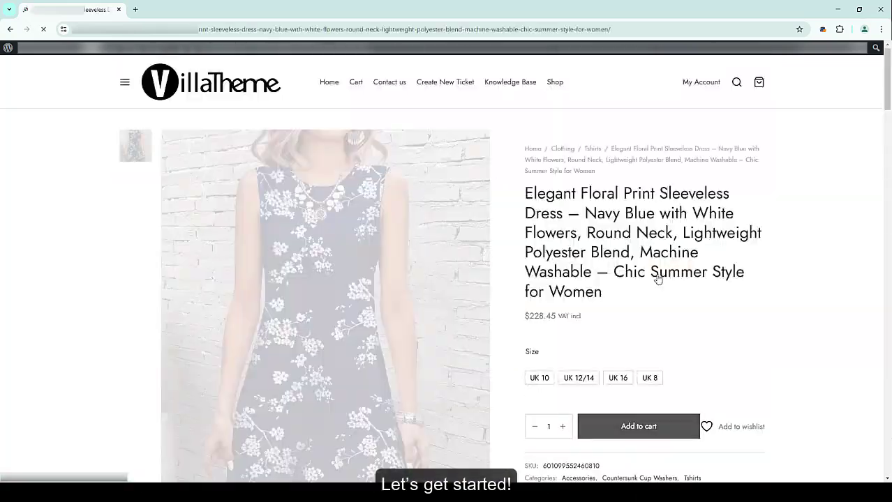
# - Select size UK 16 of the floral print sleeveless dress and add it to the cart
pyautogui.click(579, 378)
pyautogui.click(616, 379)
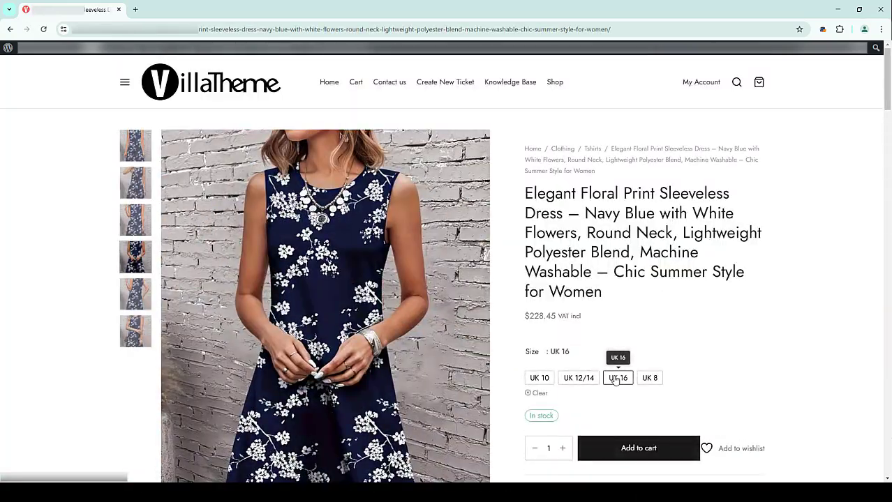
pyautogui.click(627, 448)
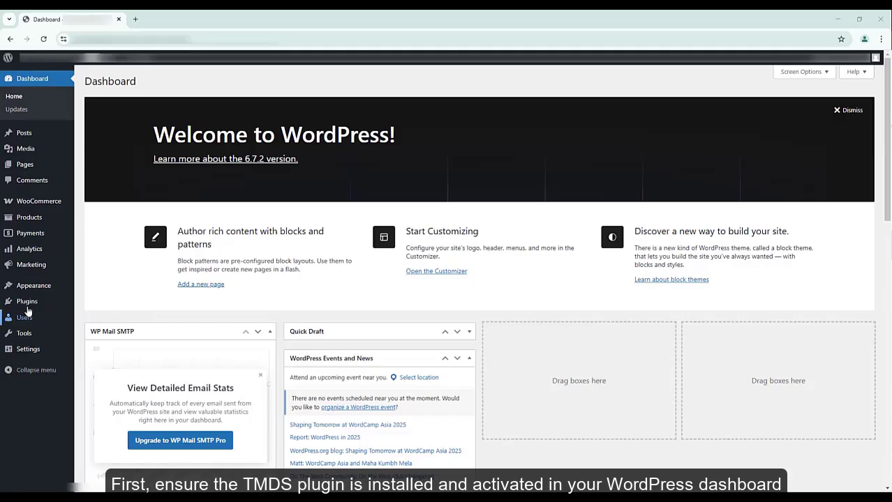
# - Find the TMDS – Dropshipping for TEMU and Woo plugin by searching for TMDS, then install and activate it
pyautogui.moveTo(28, 307)
pyautogui.click(90, 319)
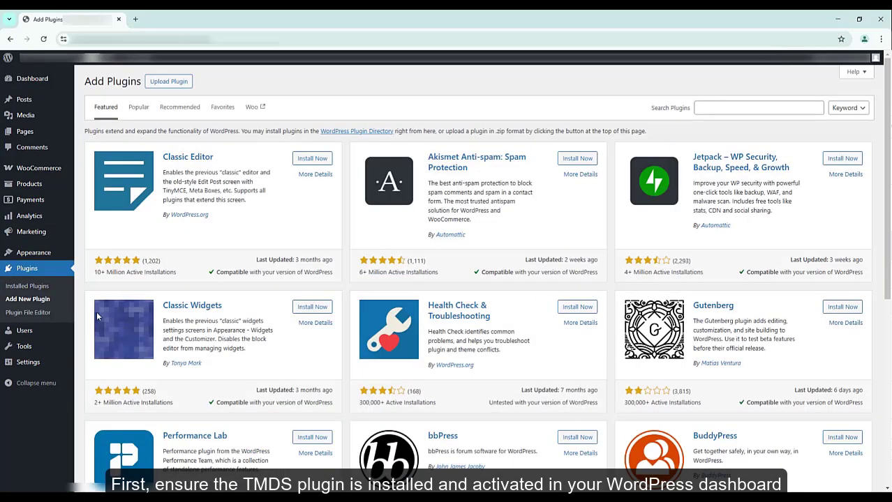
pyautogui.click(720, 110)
pyautogui.write('TMDS')
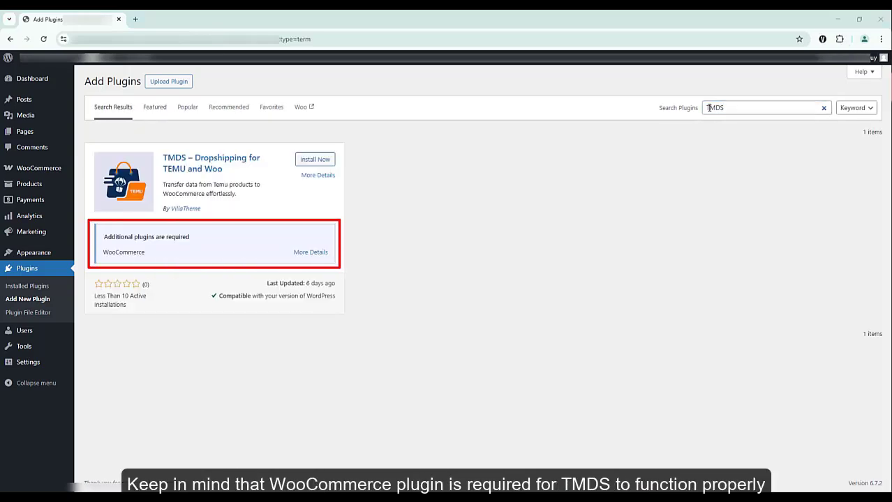
pyautogui.click(319, 164)
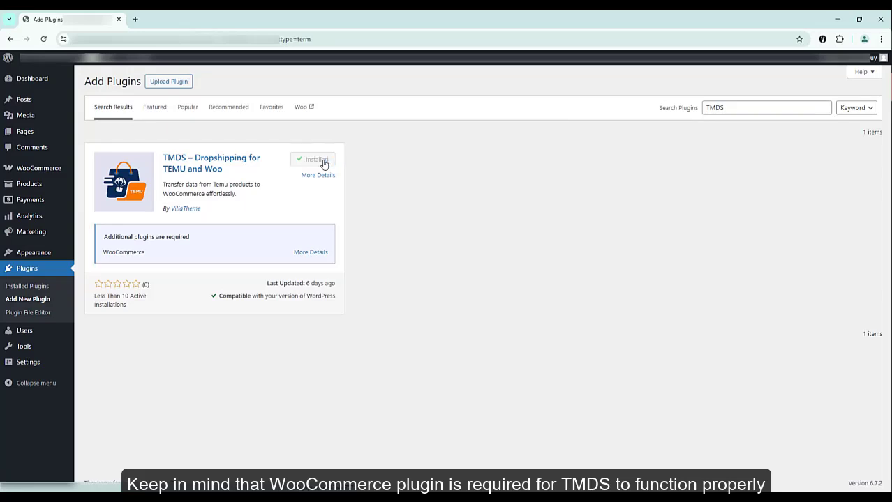
pyautogui.click(323, 164)
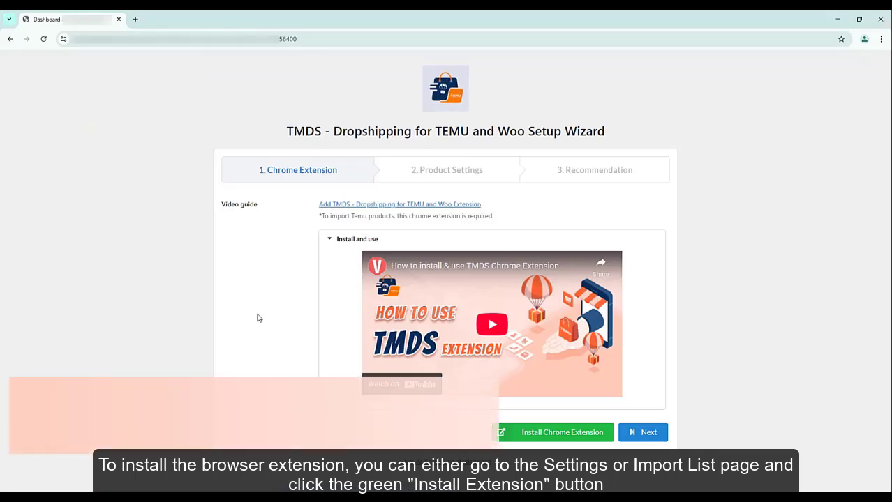
# - Skip the TMDS setup wizard and install the TMDS Chrome extension from the plugin's settings page
pyautogui.click(331, 241)
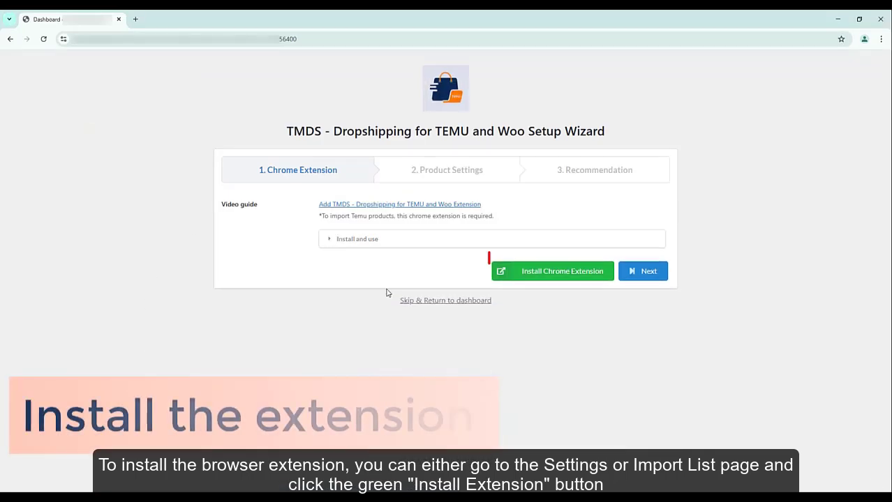
pyautogui.click(448, 301)
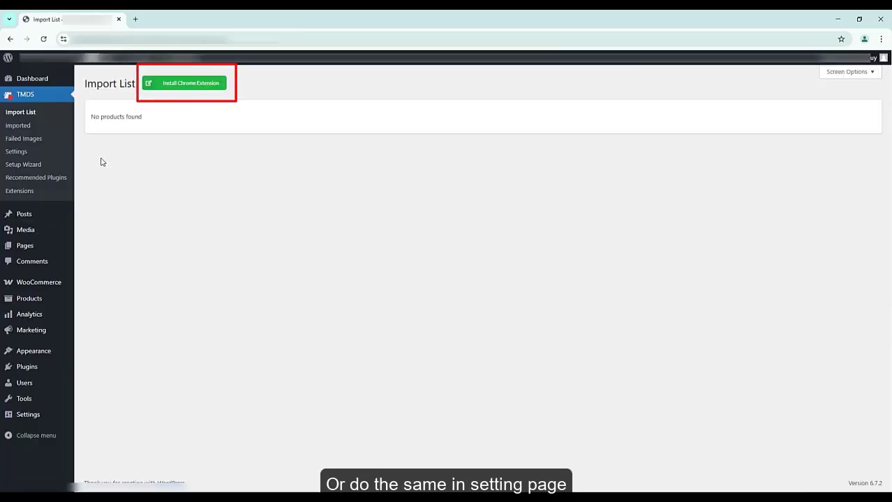
pyautogui.click(30, 155)
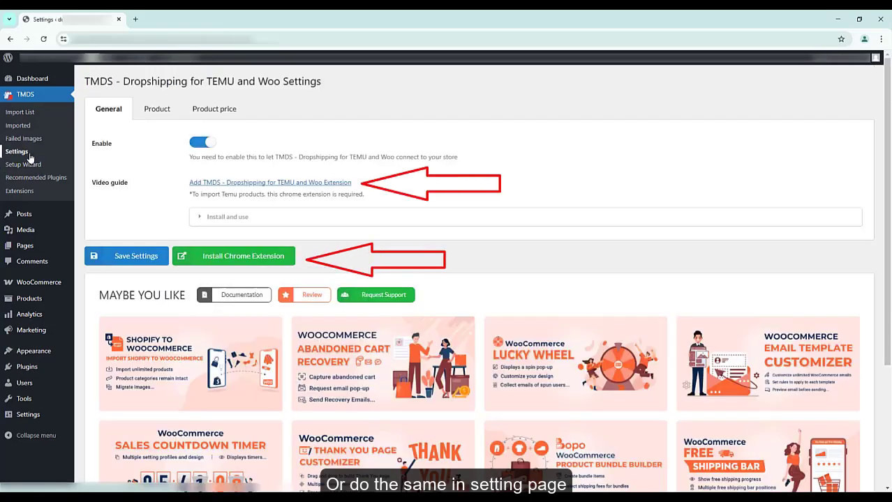
pyautogui.click(185, 254)
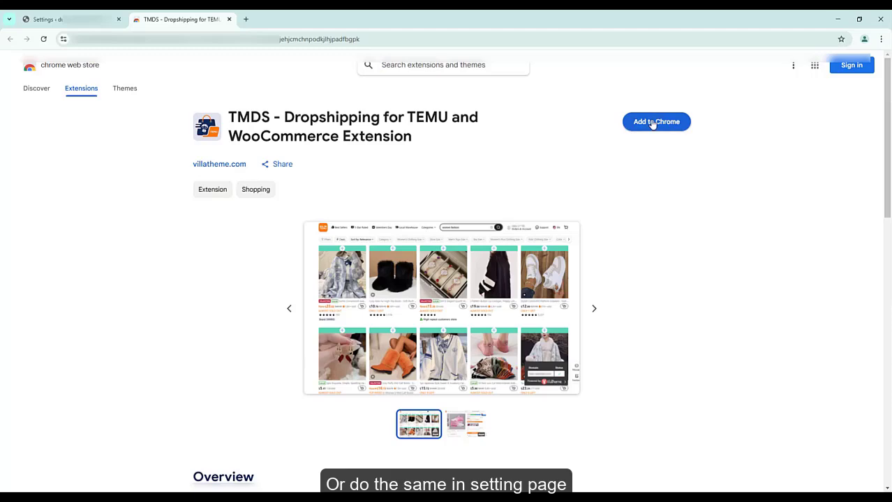
pyautogui.click(653, 122)
pyautogui.click(477, 130)
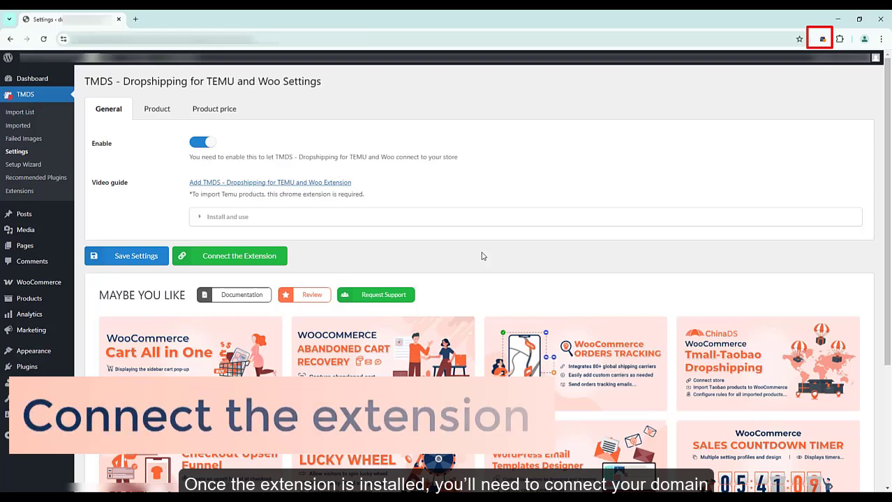
# - Connect the extension to the store, approve its read/write access, and go to the Temu products site
pyautogui.click(265, 259)
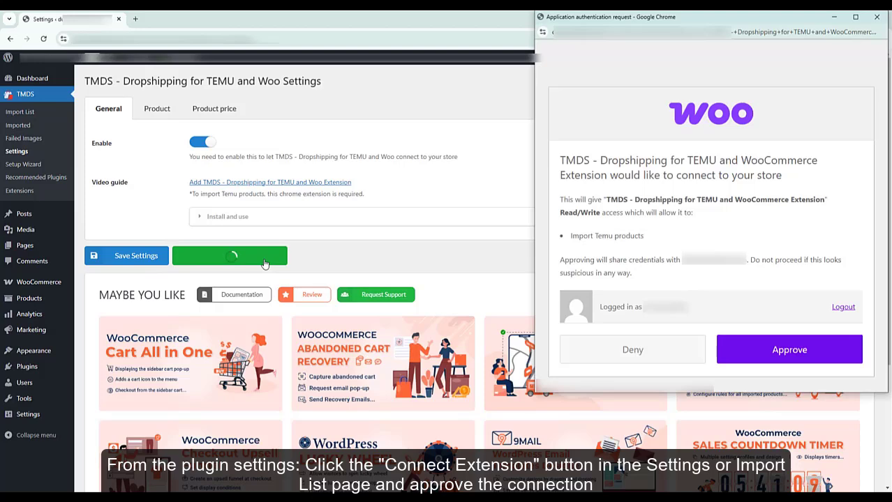
pyautogui.click(766, 349)
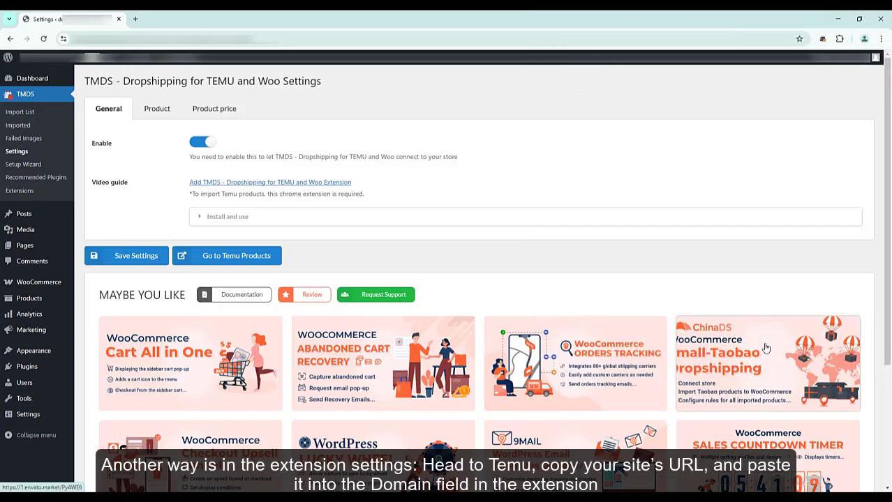
pyautogui.click(266, 254)
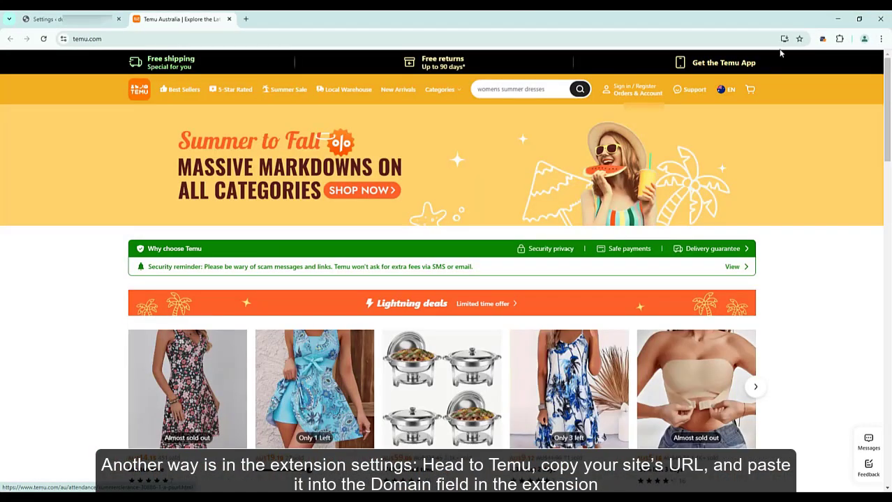
# - Authenticate the second store domain in the TMDS extension, approve the WooCommerce connection request, and save the domain list
pyautogui.click(824, 39)
pyautogui.click(668, 131)
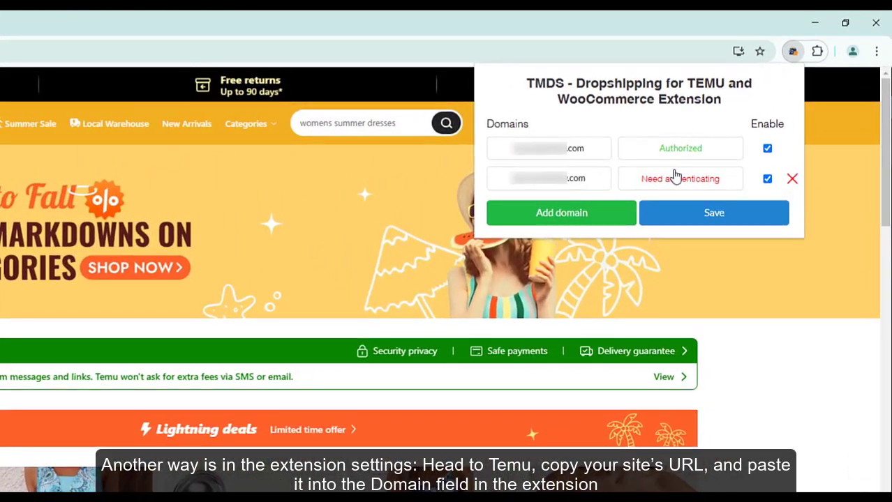
pyautogui.click(690, 165)
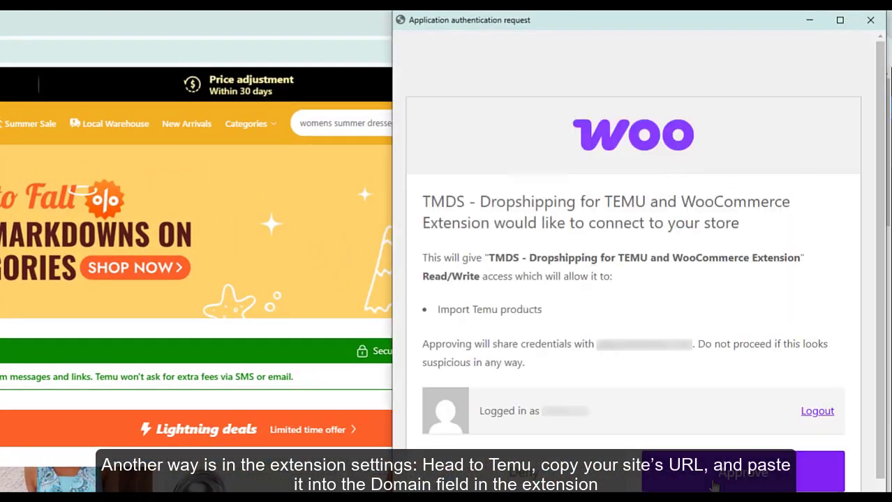
pyautogui.click(719, 482)
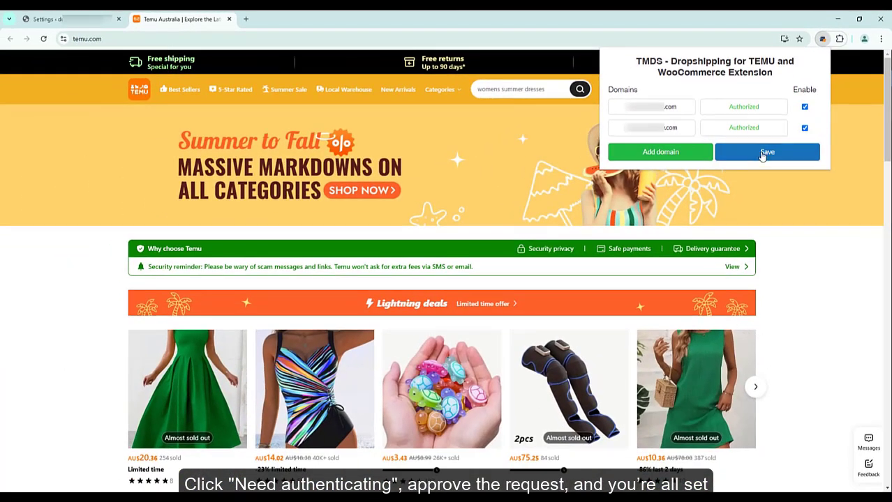
pyautogui.click(736, 158)
# - Search Temu for "summer dresses women clearance" and import the first striped dress directly from the results
pyautogui.click(536, 91)
pyautogui.click(532, 136)
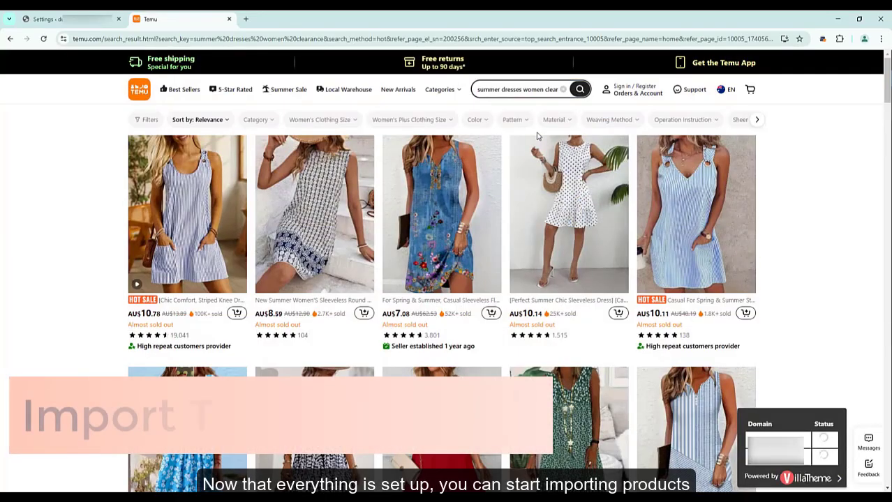
pyautogui.click(187, 142)
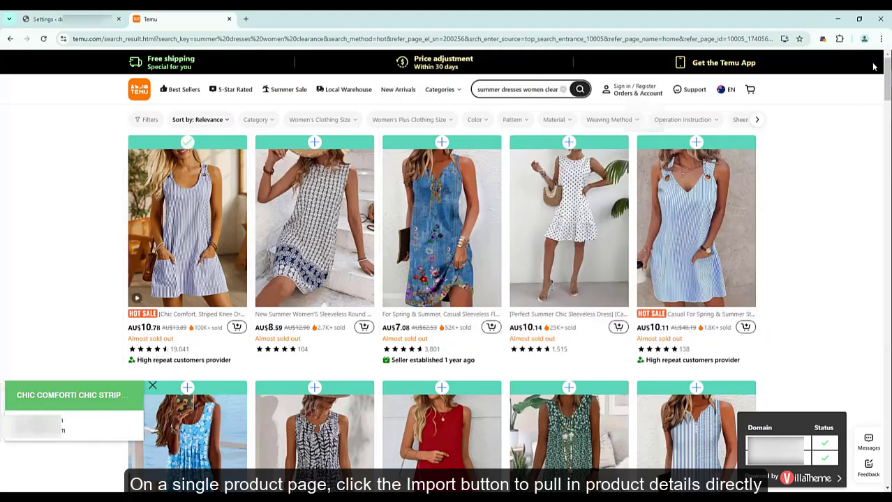
# - Save the extension's domains, import the sleeveless round neck dress from the results, and import the floral notched neck dress from its product page
pyautogui.click(822, 39)
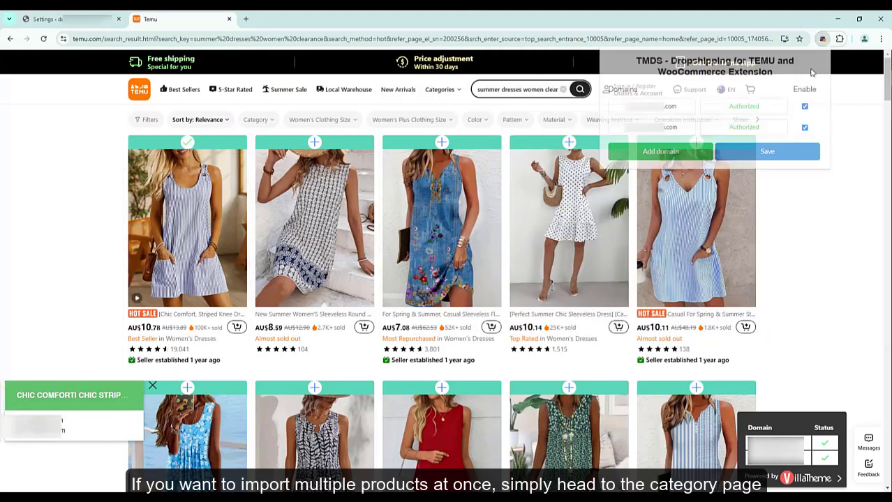
pyautogui.click(767, 152)
pyautogui.click(314, 143)
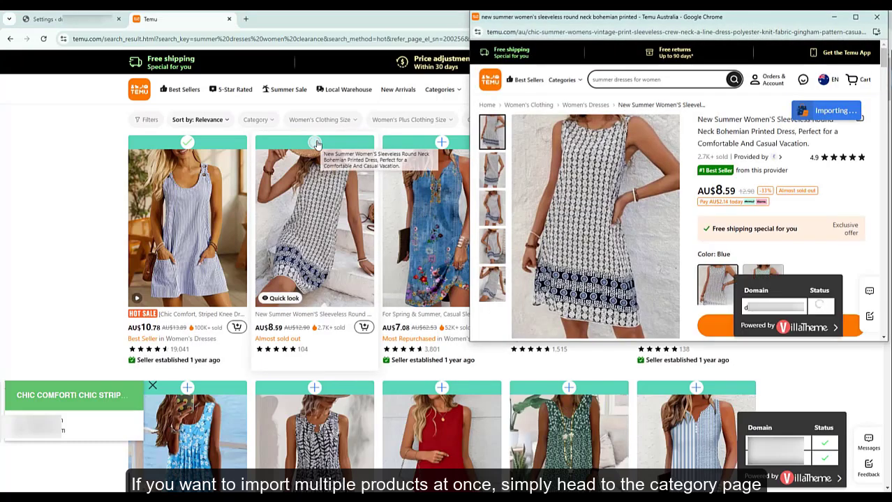
pyautogui.click(408, 205)
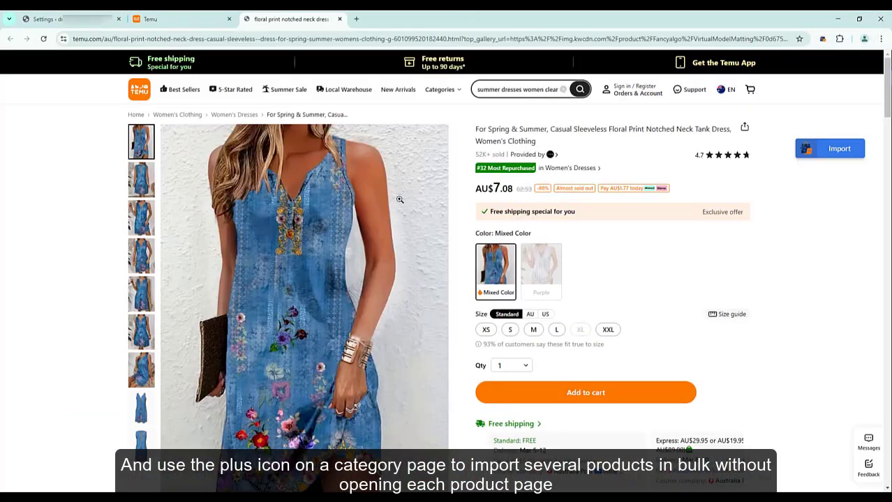
pyautogui.click(826, 149)
# - Return to the WordPress dashboard and look through the products in the TMDS Import List
pyautogui.click(45, 18)
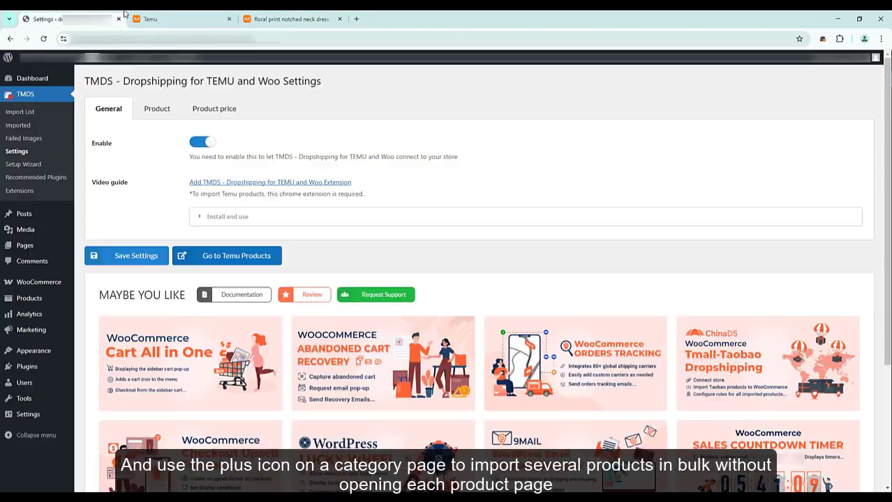
pyautogui.click(31, 113)
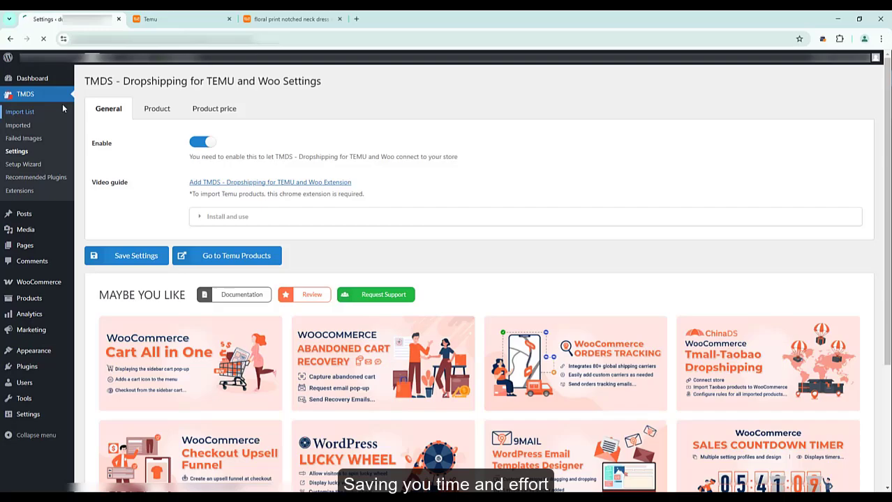
pyautogui.scroll(-10, 531, 172)
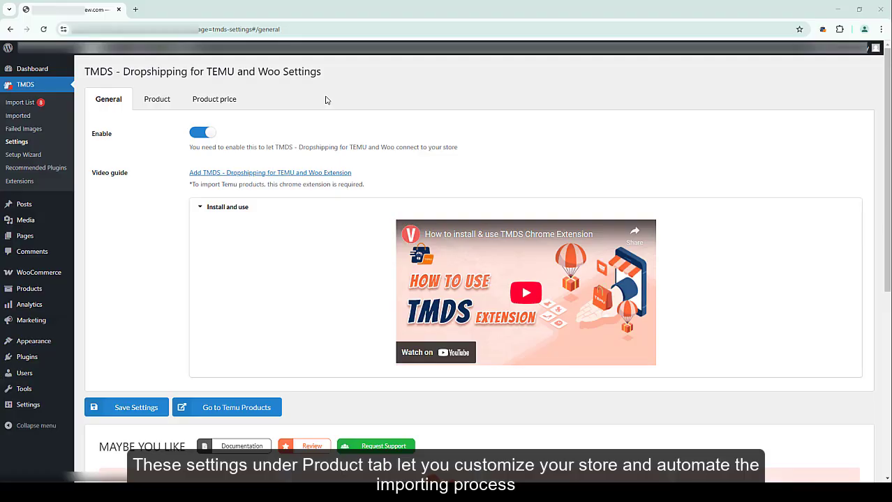
# - Open the TMDS product settings and examine the choices for product status, catalog visibility and product description
pyautogui.click(174, 107)
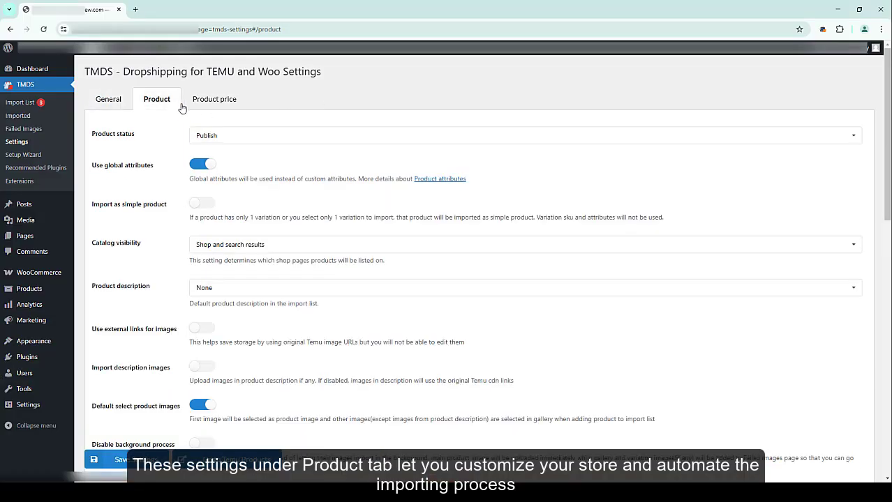
pyautogui.click(334, 135)
pyautogui.click(331, 144)
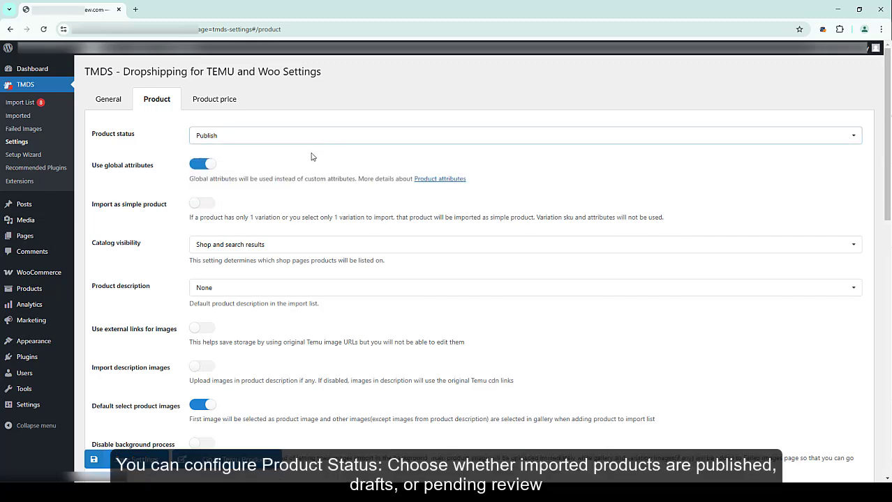
pyautogui.click(299, 250)
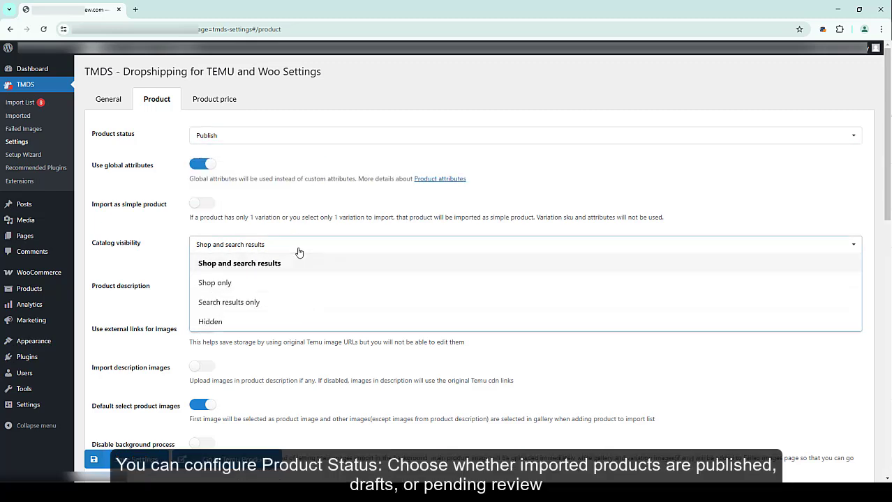
pyautogui.click(298, 250)
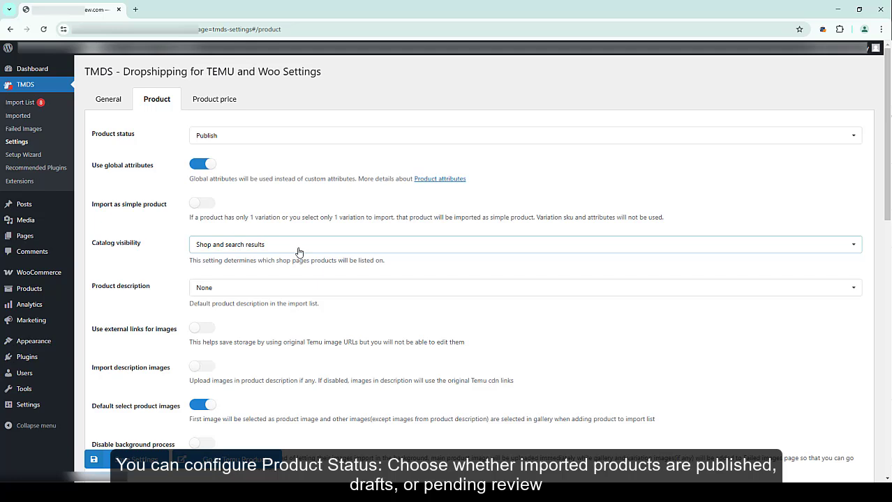
pyautogui.click(277, 287)
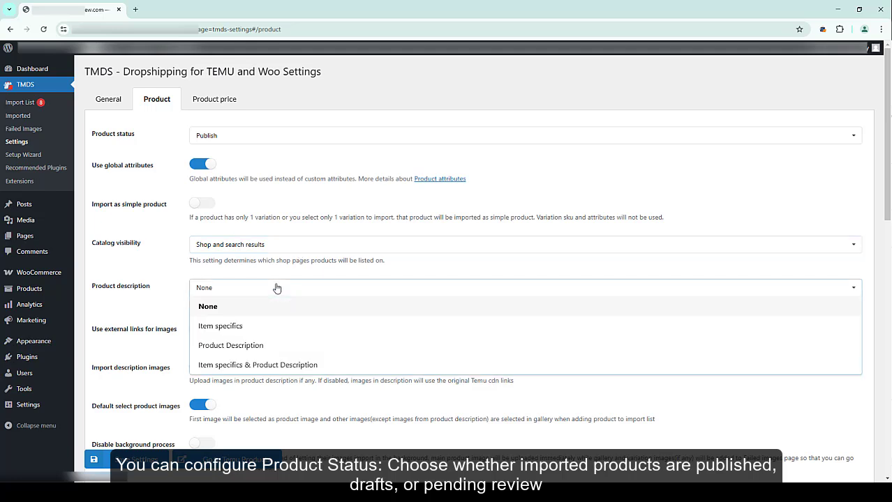
pyautogui.click(276, 290)
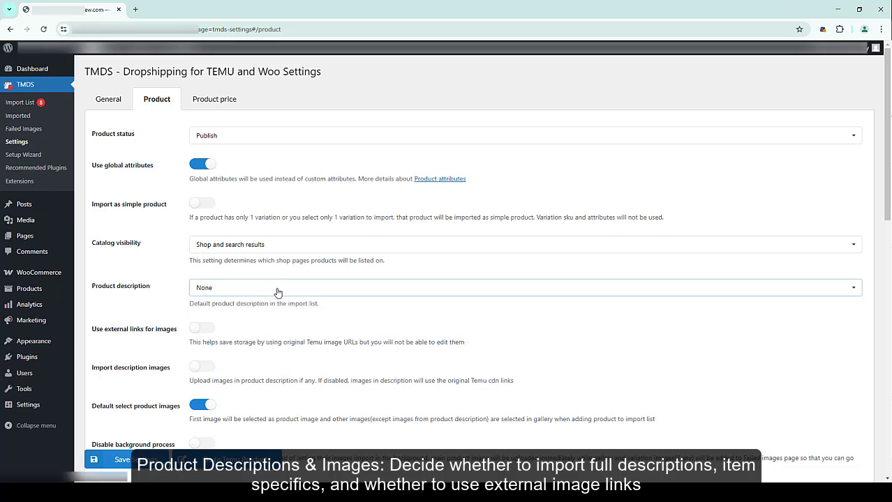
# - Try switching external image links, import as simple product and global attributes, restoring each option
pyautogui.scroll(-2, 278, 292)
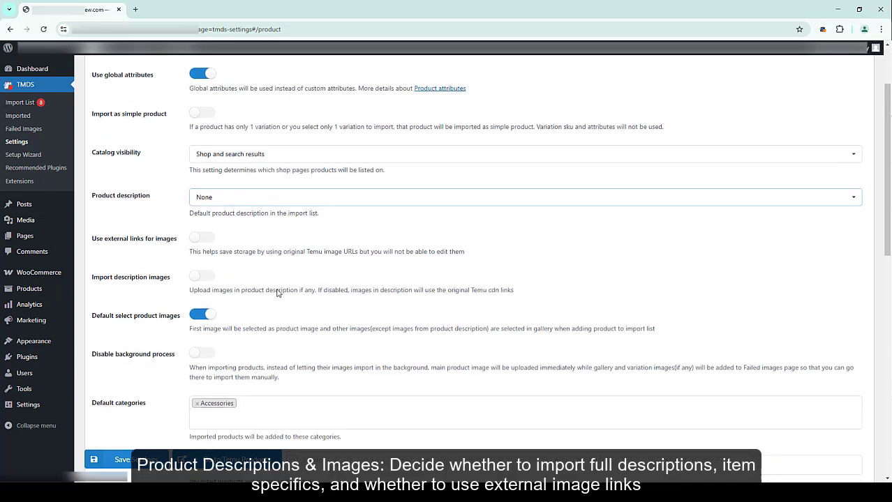
pyautogui.click(204, 237)
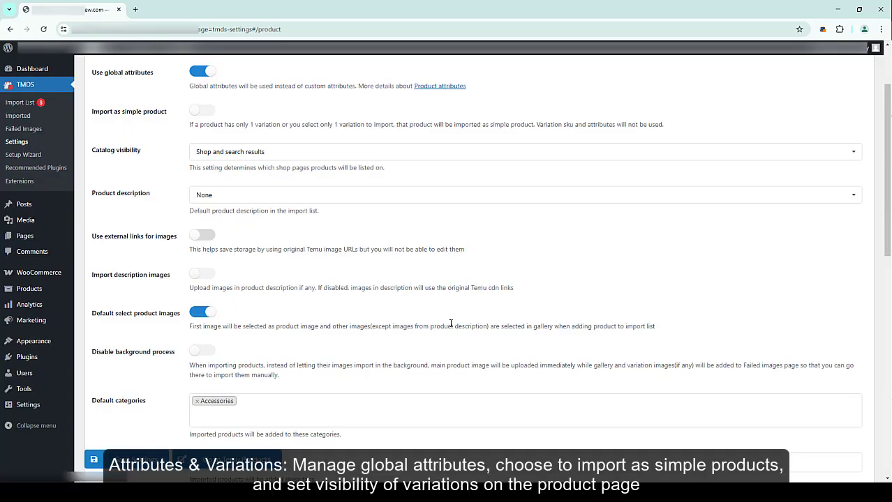
pyautogui.click(201, 111)
pyautogui.click(202, 111)
pyautogui.click(206, 72)
pyautogui.click(206, 72)
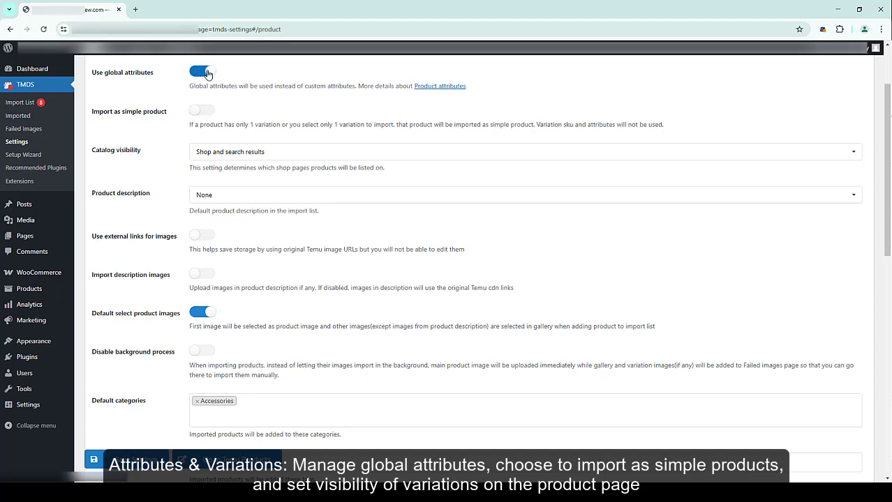
# - Try switching the visibility of product variations on the product page, restoring the option
pyautogui.scroll(-3, 226, 133)
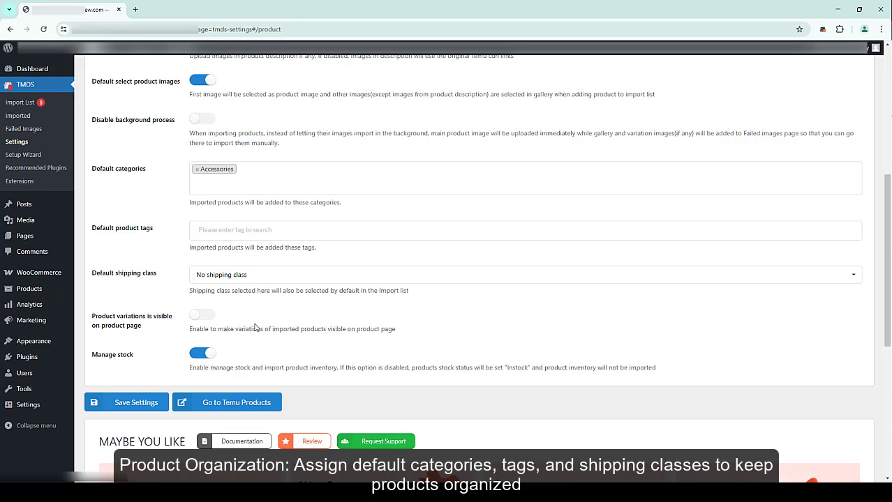
pyautogui.click(202, 315)
pyautogui.click(201, 315)
# - Add Countersunk Cup Washers and Tshirts to the default categories for imported products
pyautogui.click(253, 230)
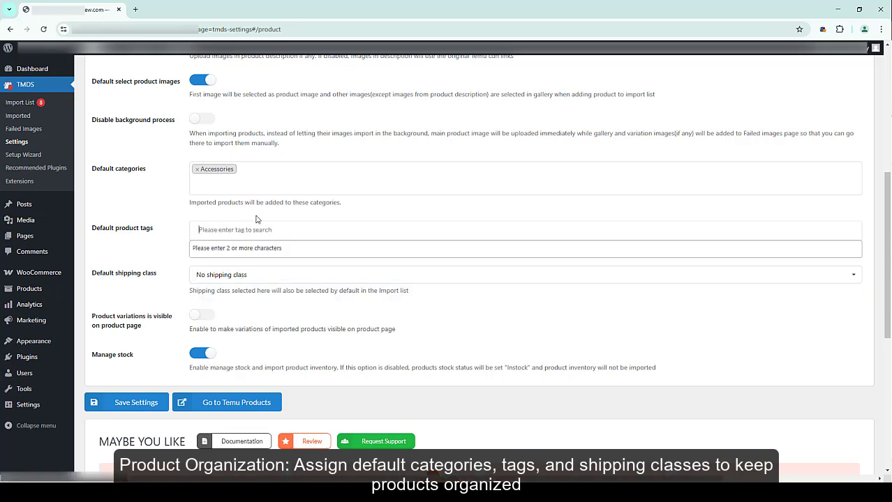
pyautogui.click(262, 183)
pyautogui.write('sh')
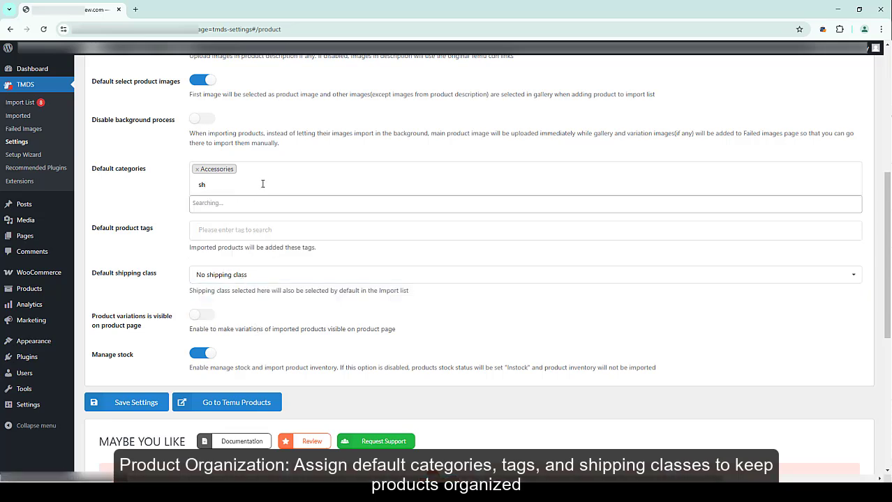
pyautogui.click(240, 203)
pyautogui.click(201, 219)
pyautogui.click(155, 204)
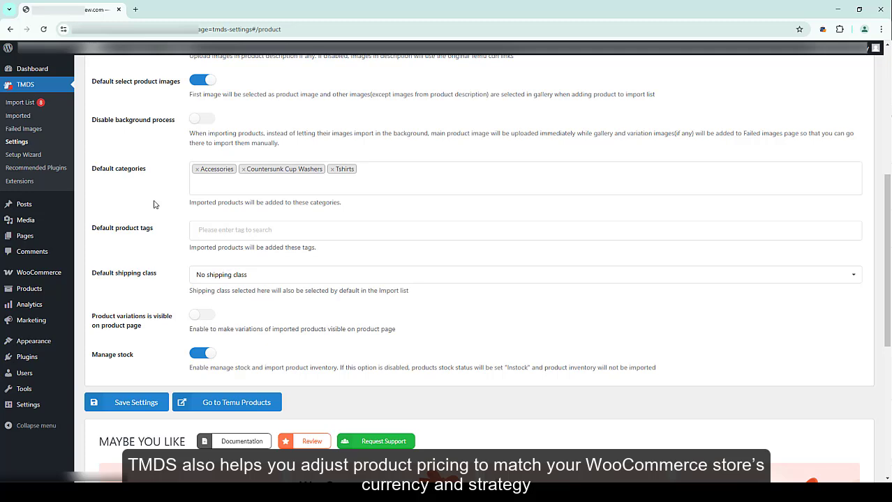
# - Open the product price settings and add an exchange rate row for CAD : CA$
pyautogui.scroll(5, 154, 204)
pyautogui.click(215, 100)
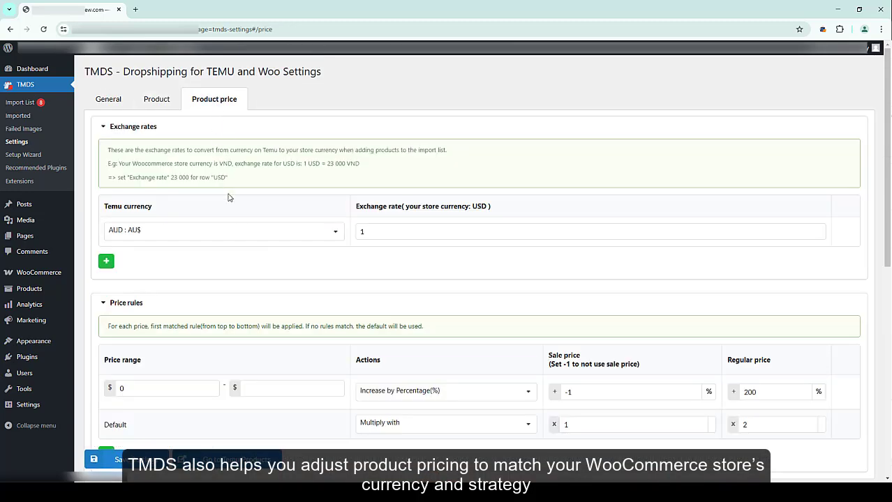
pyautogui.click(106, 261)
pyautogui.click(129, 260)
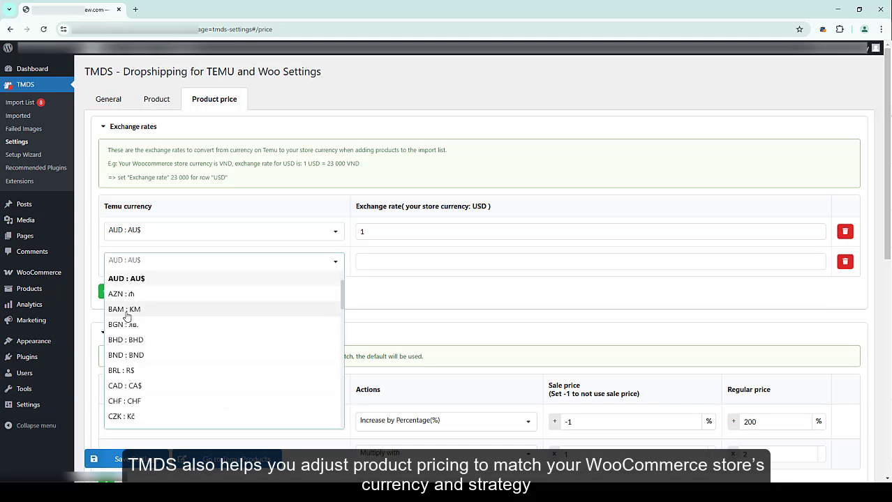
pyautogui.click(125, 386)
# - Add two more exchange rate rows, one for GBP : £ and one for EUR : €
pyautogui.click(106, 291)
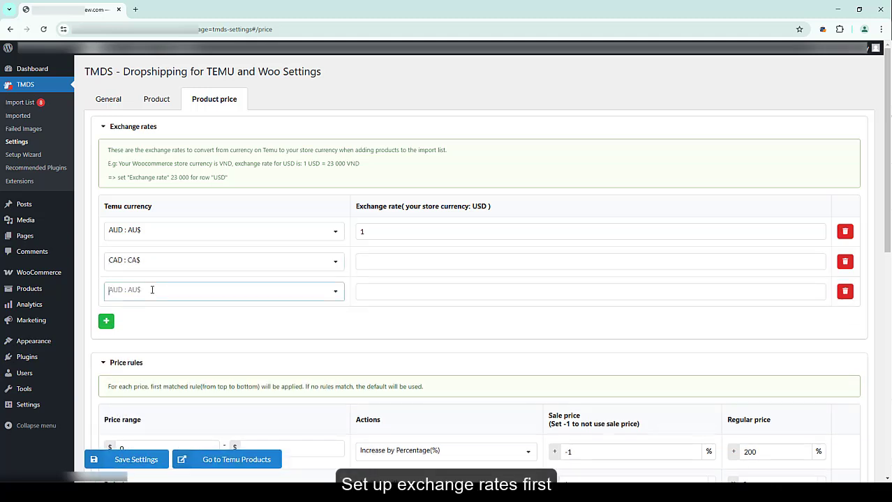
pyautogui.click(151, 290)
pyautogui.write('GB')
pyautogui.click(103, 303)
pyautogui.click(106, 320)
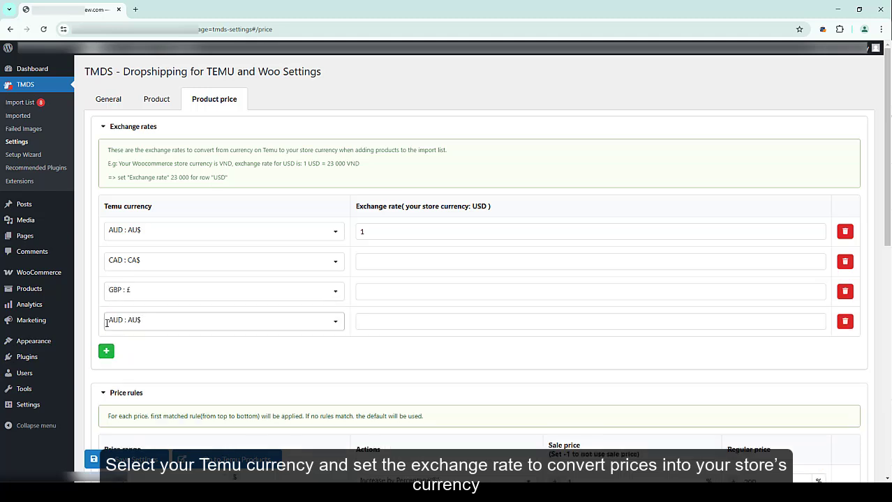
pyautogui.click(125, 320)
pyautogui.write('E')
pyautogui.click(147, 306)
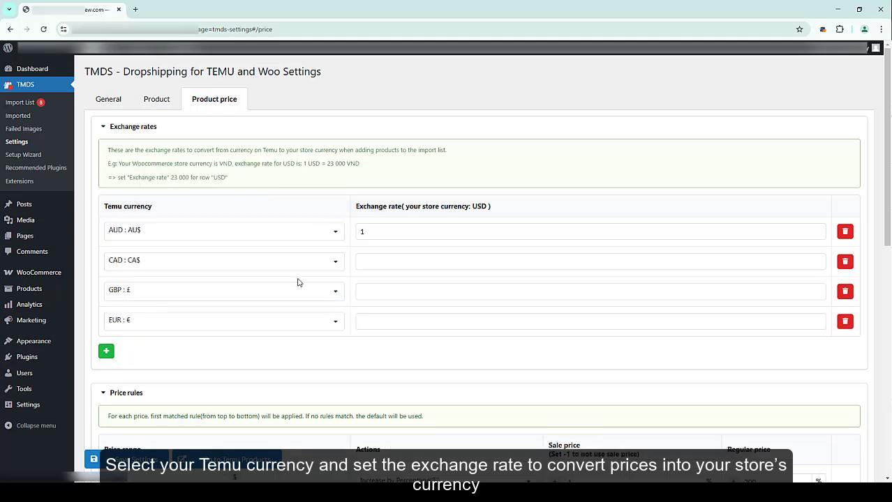
# - Set the exchange rates to 4 for CAD and 5 for GBP, and delete the EUR row
pyautogui.click(381, 263)
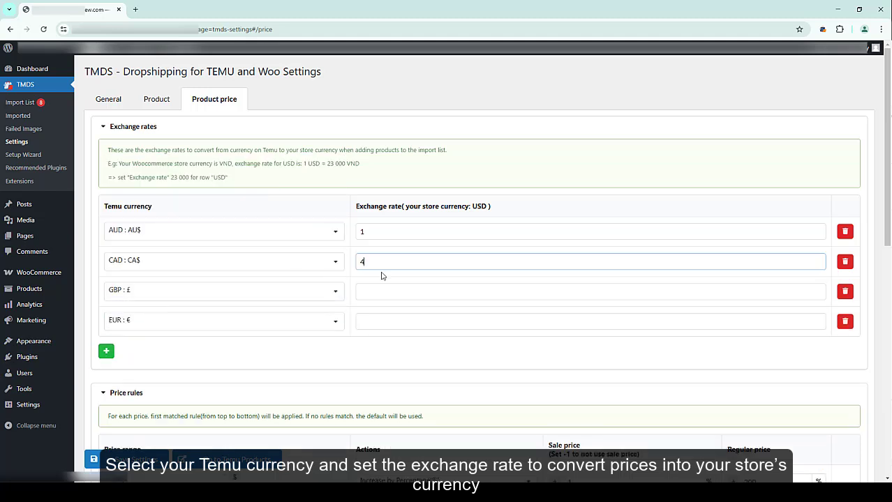
pyautogui.click(383, 285)
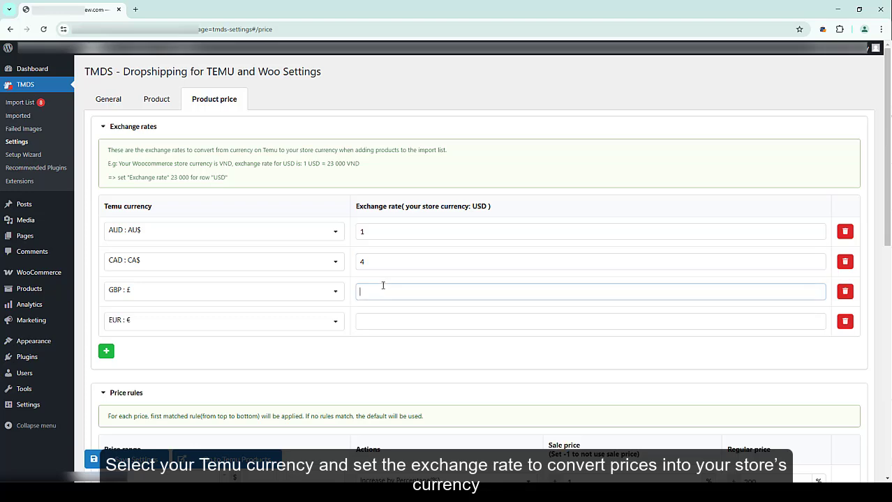
pyautogui.click(845, 322)
pyautogui.click(486, 89)
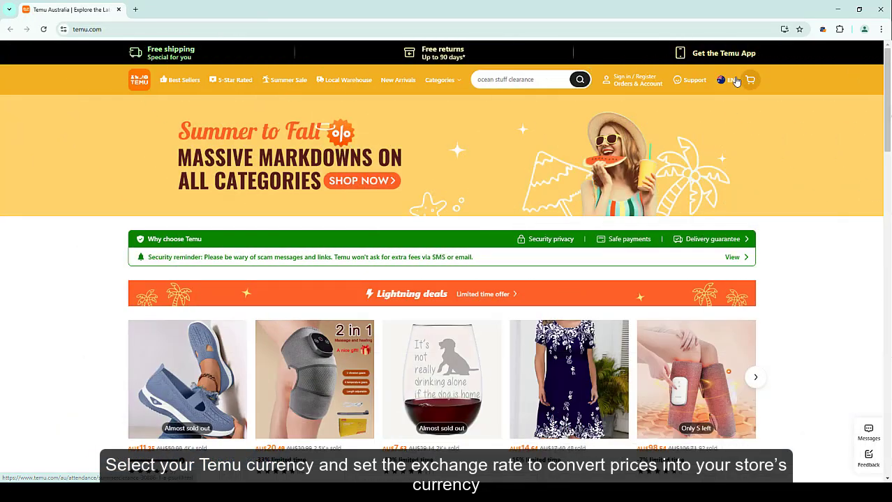
# - On the Temu site, switch the shopping country/region to United Kingdom
pyautogui.moveTo(726, 79)
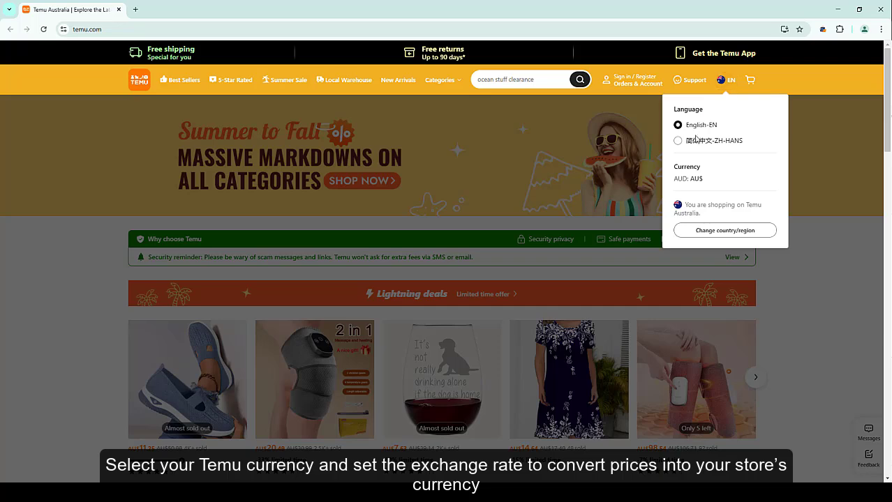
pyautogui.click(732, 233)
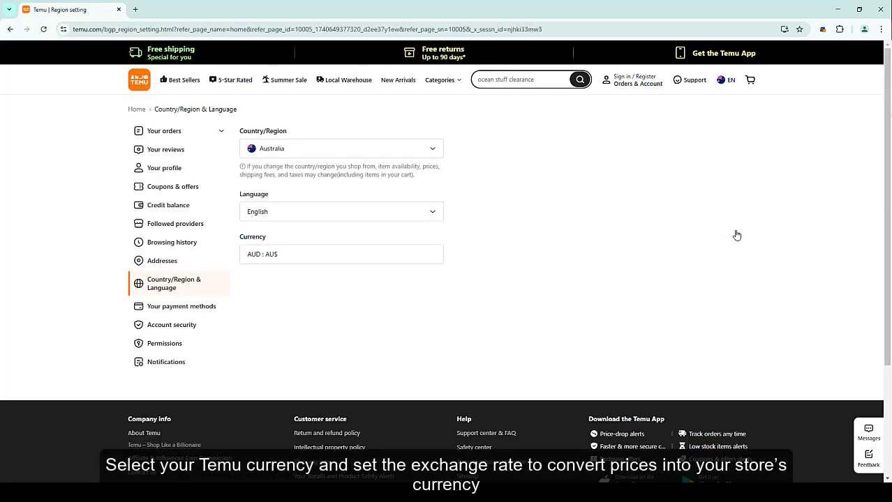
pyautogui.click(388, 155)
pyautogui.click(308, 172)
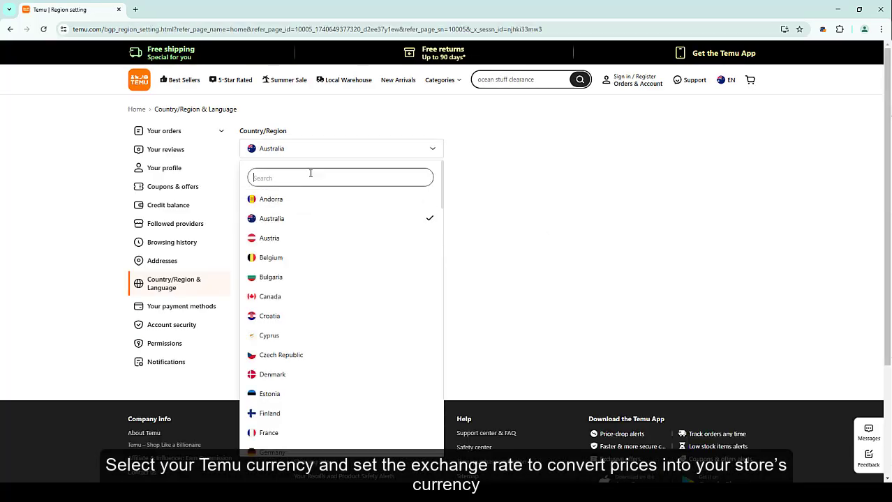
pyautogui.write('En')
pyautogui.press('BackSpace')
pyautogui.press('BackSpace')
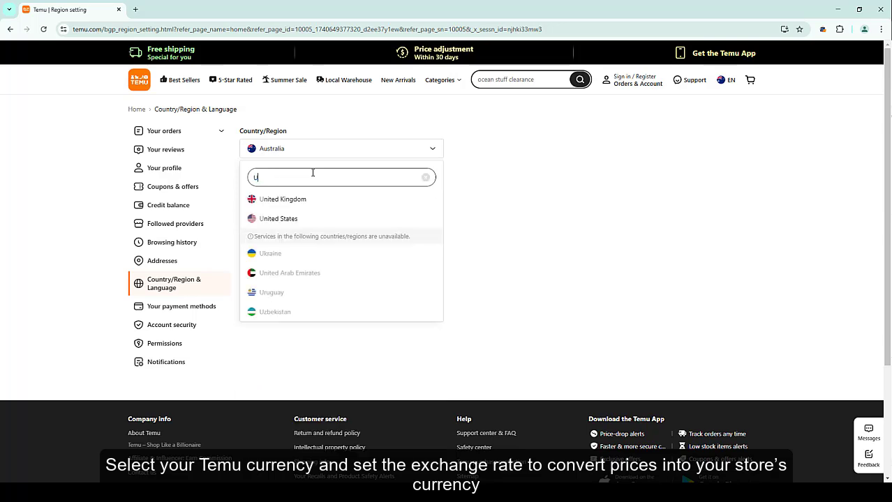
pyautogui.write('UK')
pyautogui.click(298, 200)
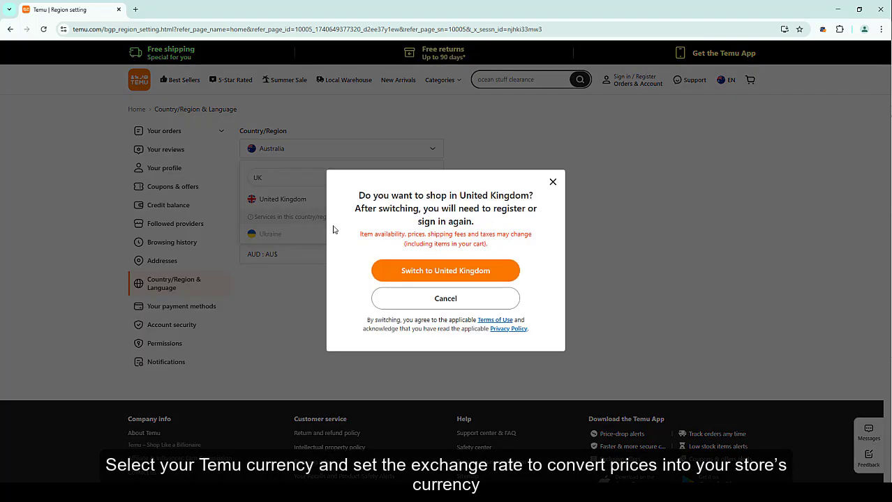
pyautogui.click(455, 279)
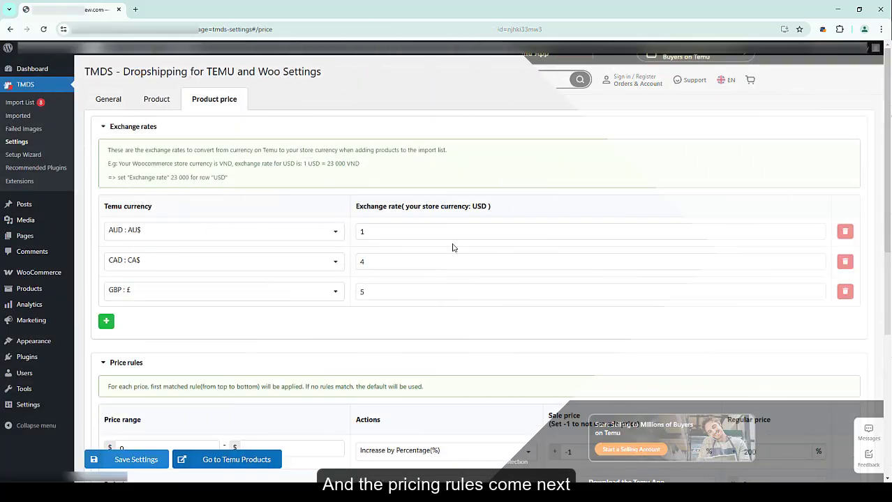
# - Back in the TMDS settings, add two price rules and set the first to Increase by Fixed amount($), the third to Multiply with, the default to Set to
pyautogui.scroll(-3, 452, 247)
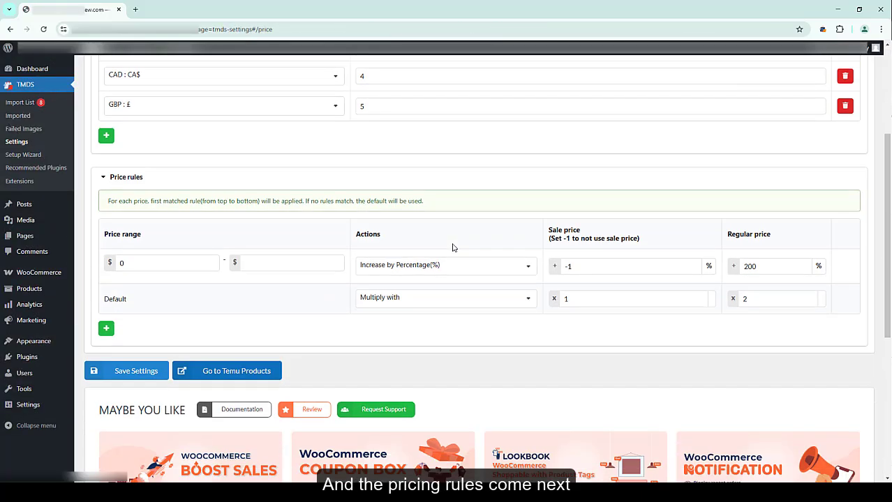
pyautogui.click(105, 362)
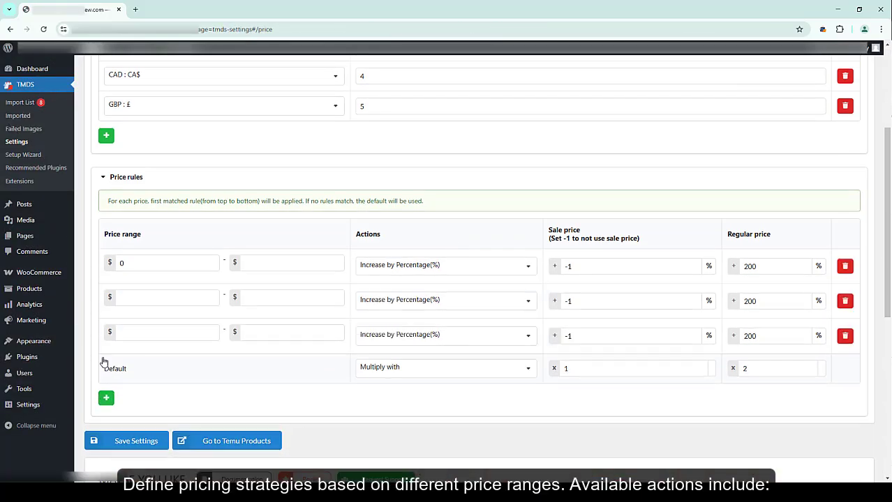
pyautogui.click(421, 266)
pyautogui.click(408, 282)
pyautogui.click(409, 303)
pyautogui.click(409, 336)
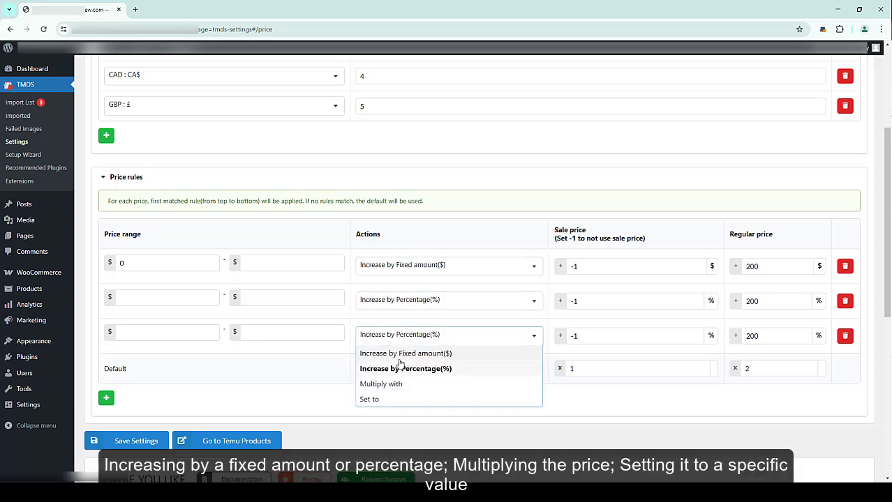
pyautogui.click(392, 382)
pyautogui.click(397, 368)
pyautogui.click(388, 433)
# - Set the upper limit of the first price rule's range to $100
pyautogui.click(276, 264)
pyautogui.write('1')
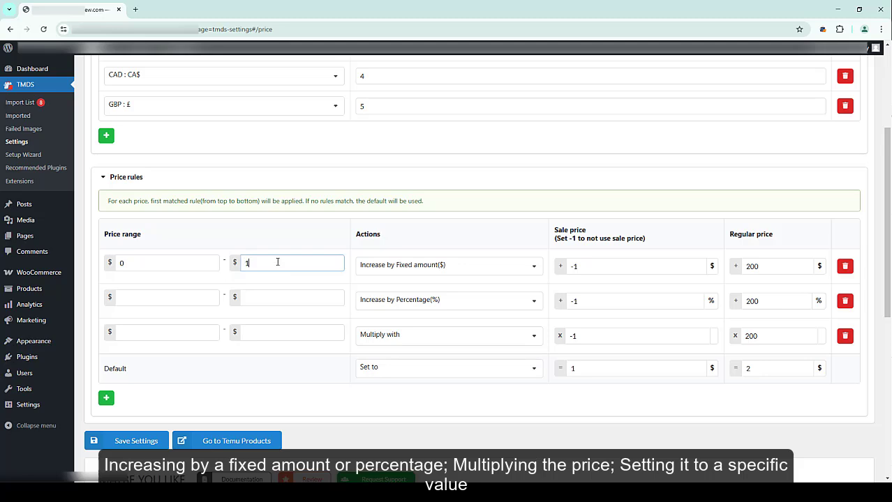
pyautogui.write('00')
pyautogui.press('Tab')
pyautogui.press('Tab')
pyautogui.press('Tab')
pyautogui.press('Tab')
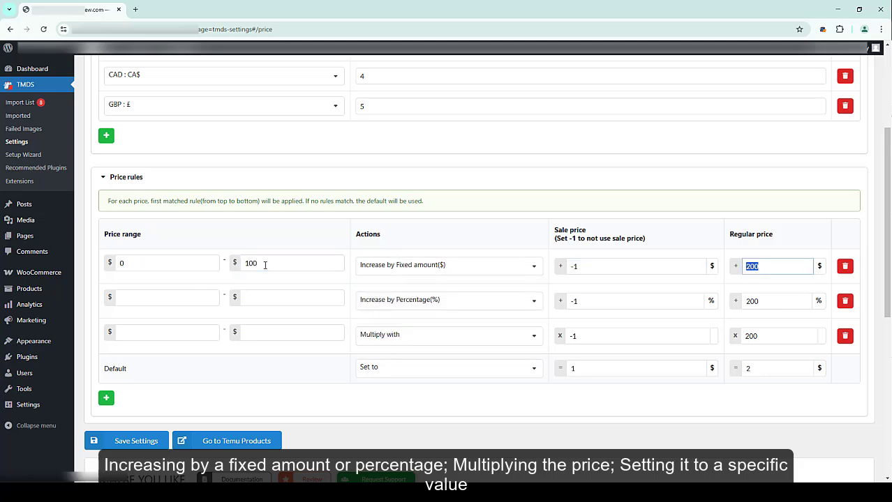
# - Set the second price rule's range to $200–$500 with a regular price increase of 50%
pyautogui.write('200')
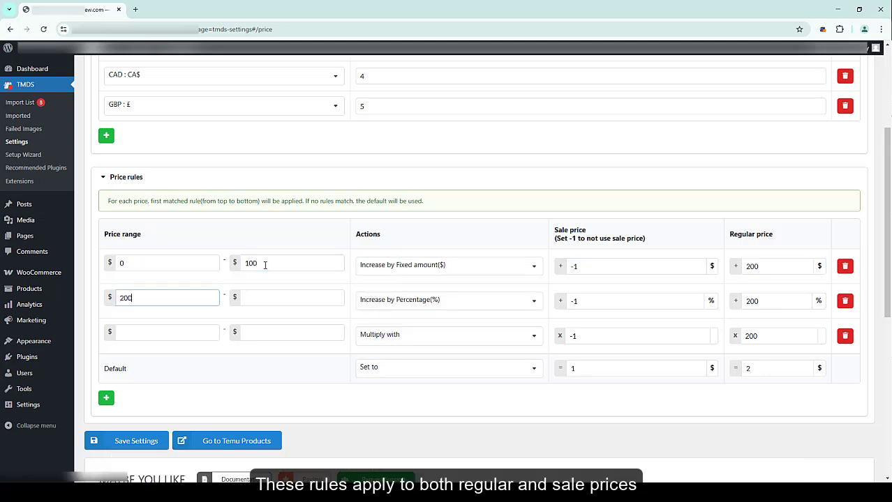
pyautogui.press('Tab')
pyautogui.write('500')
pyautogui.press('Tab')
pyautogui.press('Tab')
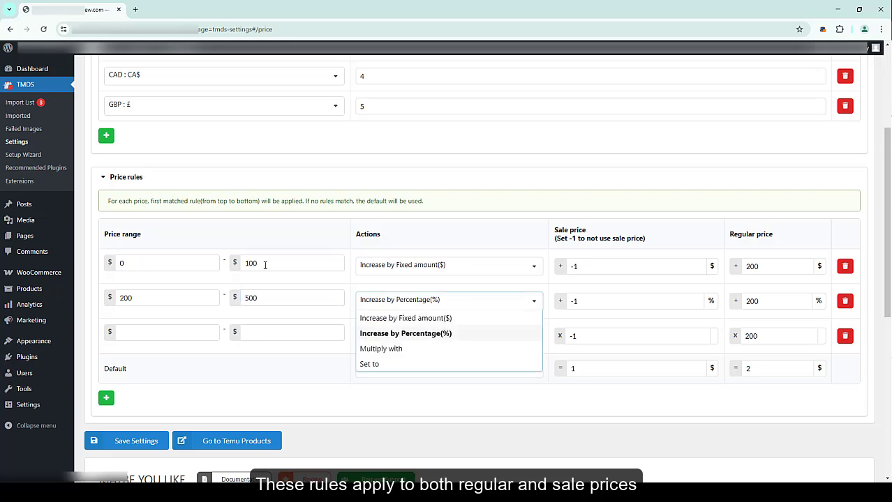
pyautogui.press('Tab')
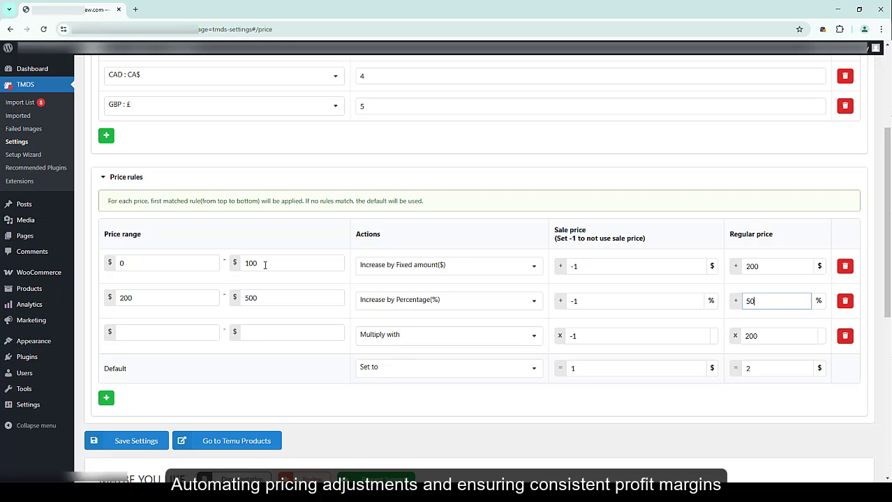
pyautogui.press('Tab')
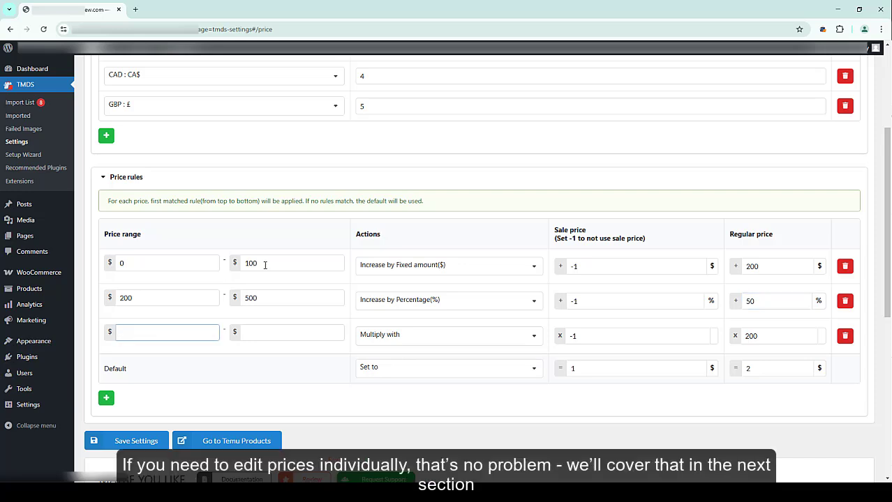
# - Set the third price rule's range to $600–$1000 and its regular price multiplier to 3
pyautogui.write('600')
pyautogui.press('Tab')
pyautogui.press('Tab')
pyautogui.press('Tab')
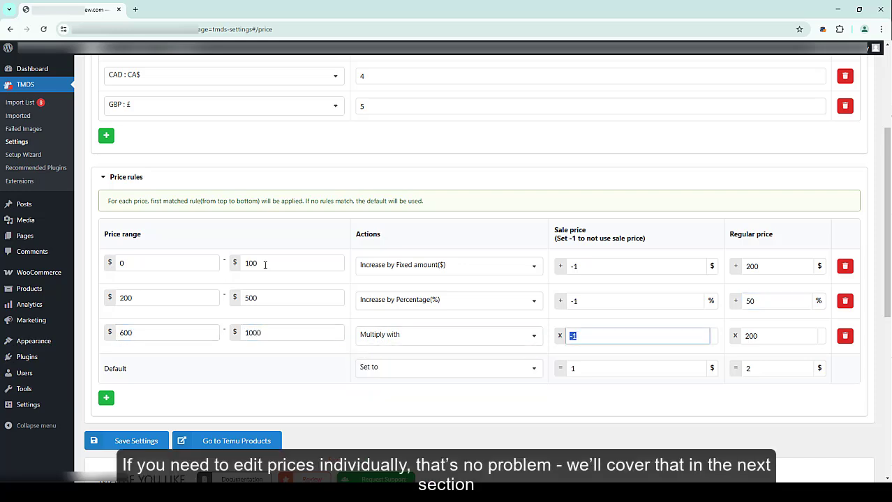
pyautogui.press('Tab')
pyautogui.write('3')
# - Set the default rule's sale price to $100 and regular price to $200, and delete the $600–$1000 price rule
pyautogui.press('Tab')
pyautogui.press('Tab')
pyautogui.press('Tab')
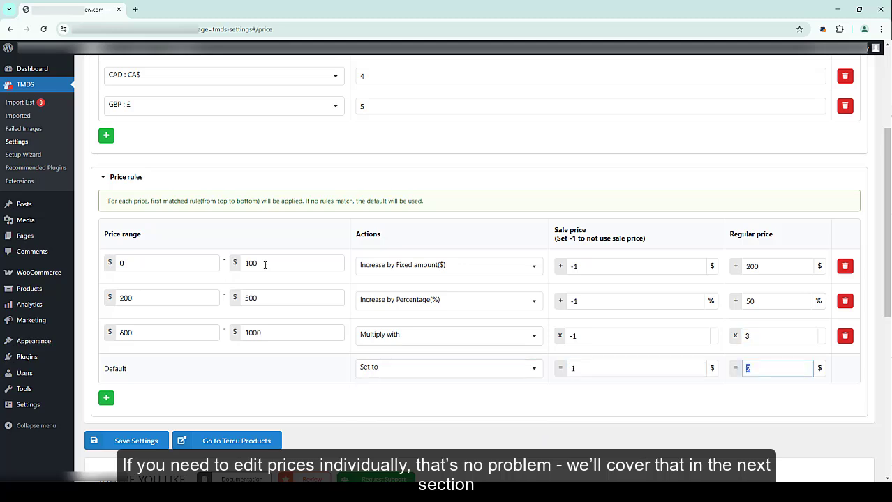
pyautogui.press('Tab')
pyautogui.hotkey('shift', 'Tab')
pyautogui.hotkey('shift', 'Tab')
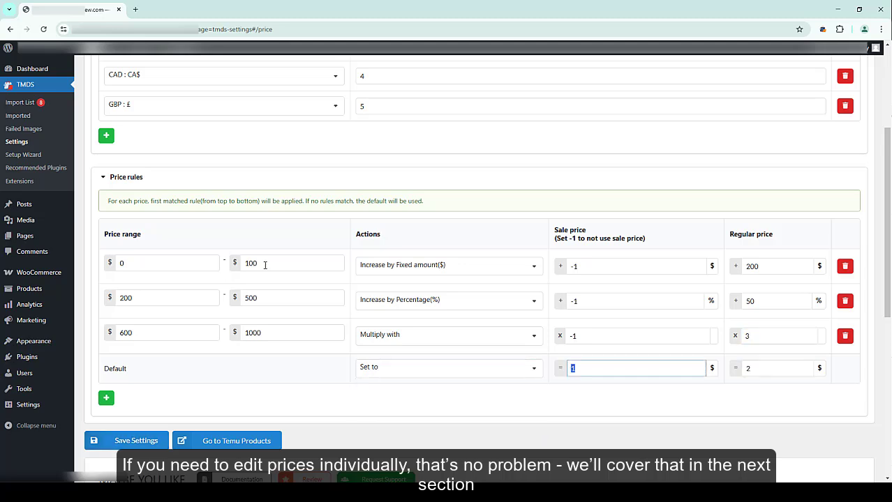
pyautogui.write('100')
pyautogui.press('Tab')
pyautogui.press('Tab')
pyautogui.hotkey('shift', 'Tab')
pyautogui.hotkey('shift', 'Tab')
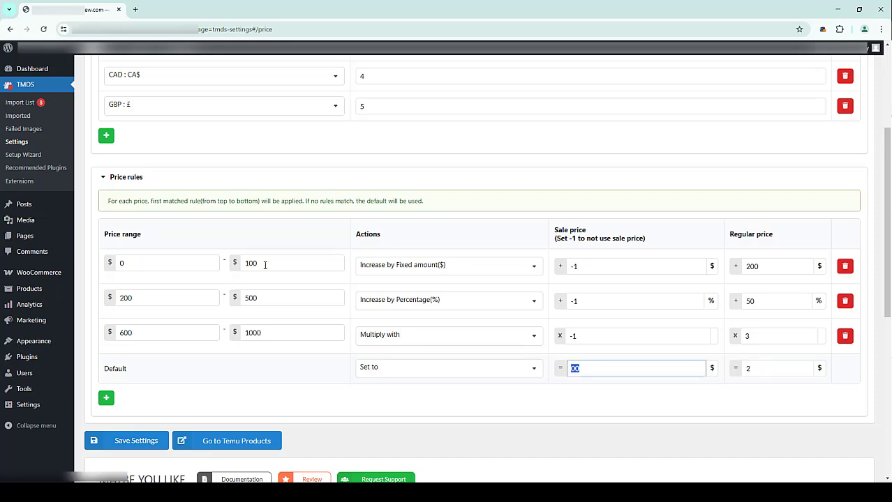
pyautogui.press('Tab')
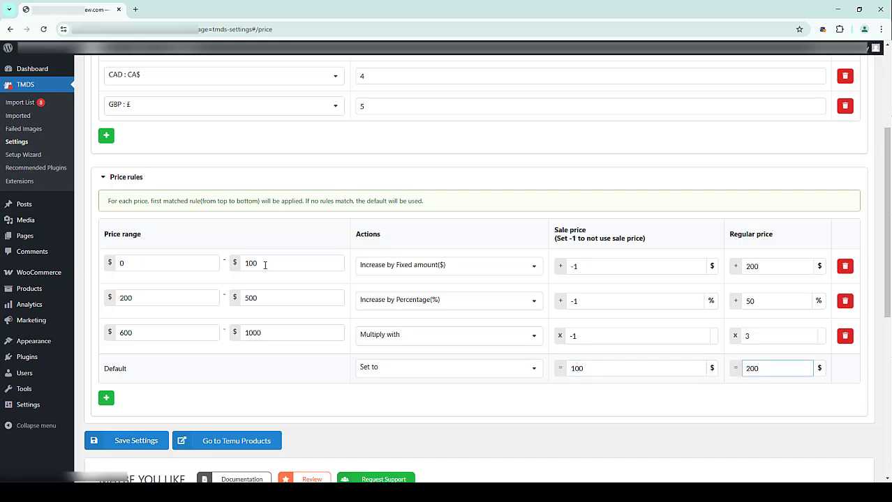
pyautogui.click(843, 338)
pyautogui.click(484, 87)
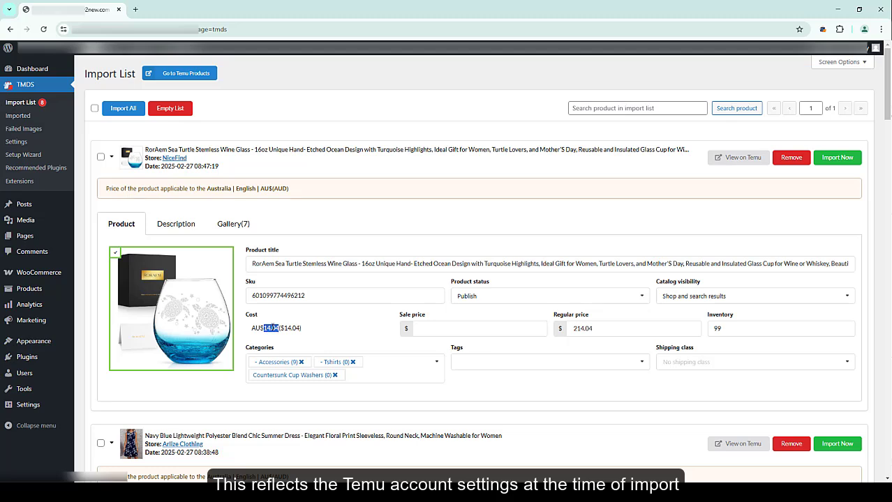
# - In the Import List, set the sea turtle wine glass's sale price to $25 and open its tag and shipping class choices
pyautogui.click(314, 332)
pyautogui.click(447, 328)
pyautogui.write('56')
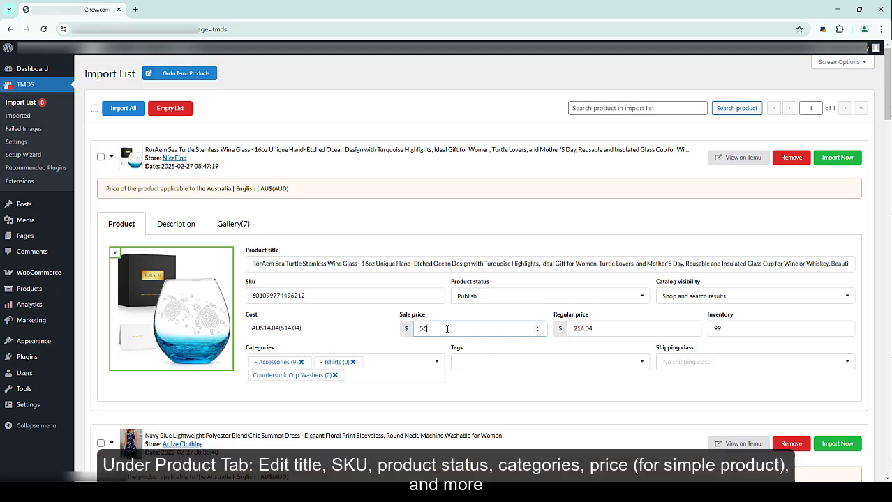
pyautogui.click(530, 364)
pyautogui.click(704, 364)
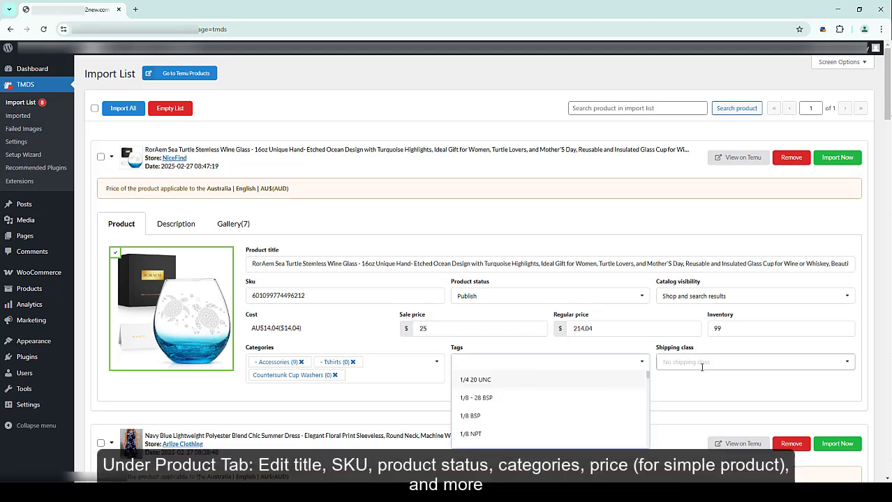
# - Examine the sea turtle wine glass's catalog visibility choices, inventory, description content and gallery images
pyautogui.click(713, 296)
pyautogui.click(713, 296)
pyautogui.click(744, 334)
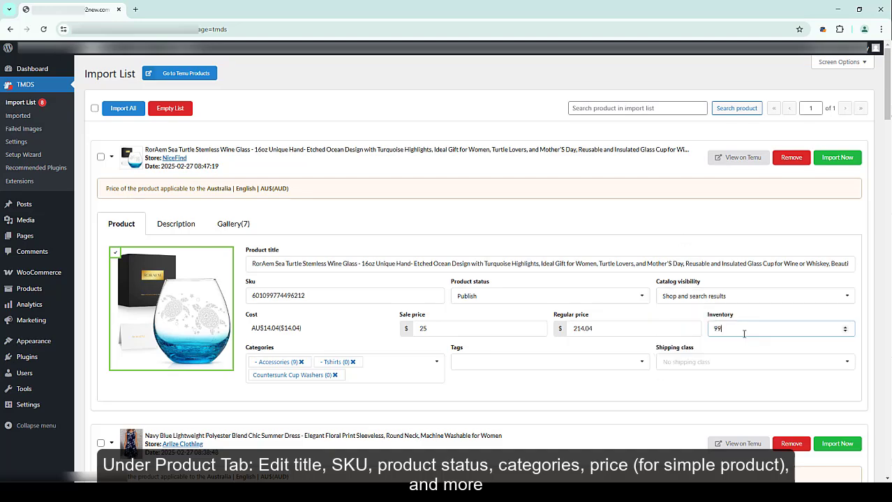
pyautogui.click(175, 224)
pyautogui.scroll(-1, 428, 125)
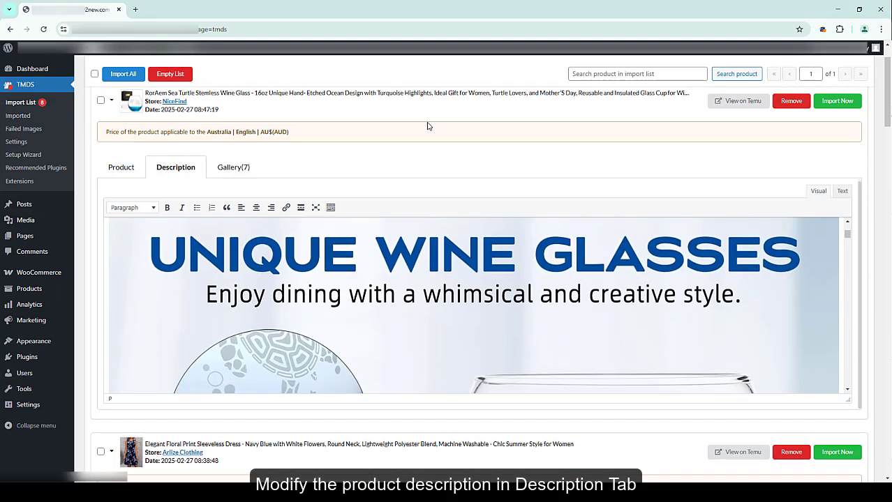
pyautogui.scroll(-10, 411, 286)
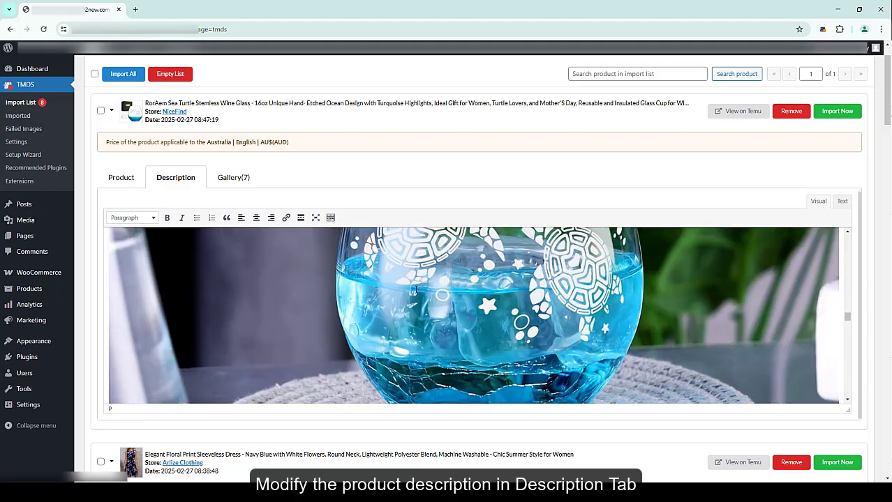
pyautogui.click(841, 202)
pyautogui.click(231, 177)
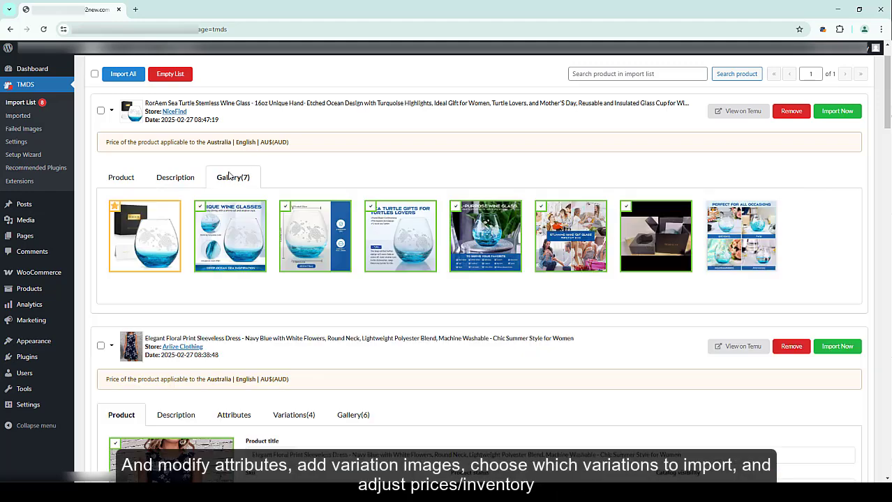
# - Examine the floral print sleeveless dress's description and the values of its Size attribute
pyautogui.scroll(-3, 364, 328)
pyautogui.click(182, 230)
pyautogui.click(233, 231)
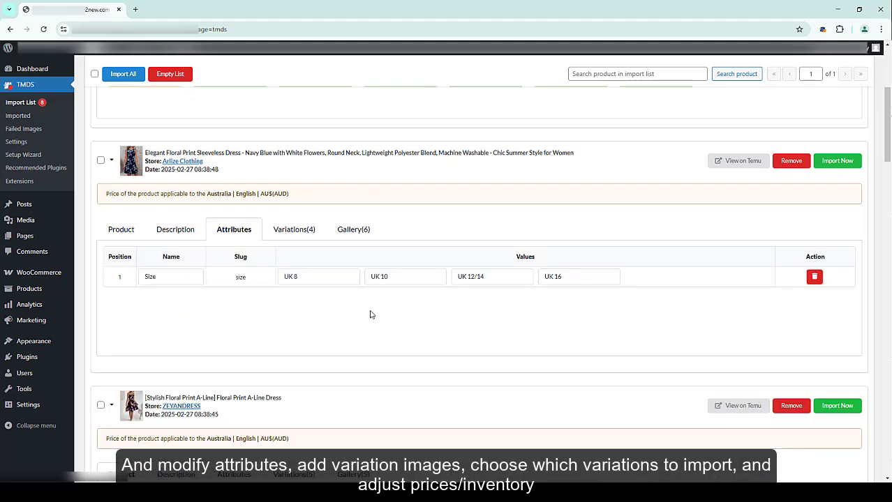
pyautogui.click(408, 278)
pyautogui.click(499, 277)
# - Filter the sleeveless dress's variations by sizes UK 8 and UK 10, and clear the size filter
pyautogui.click(283, 230)
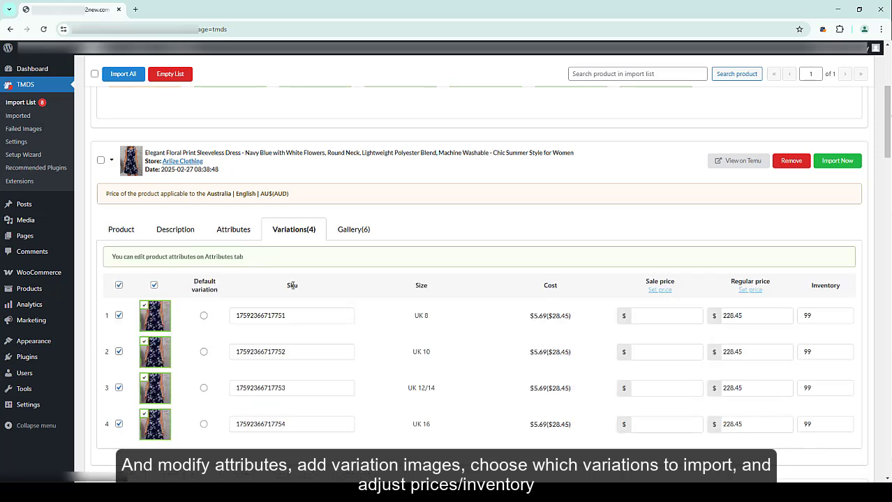
pyautogui.click(309, 318)
pyautogui.click(399, 302)
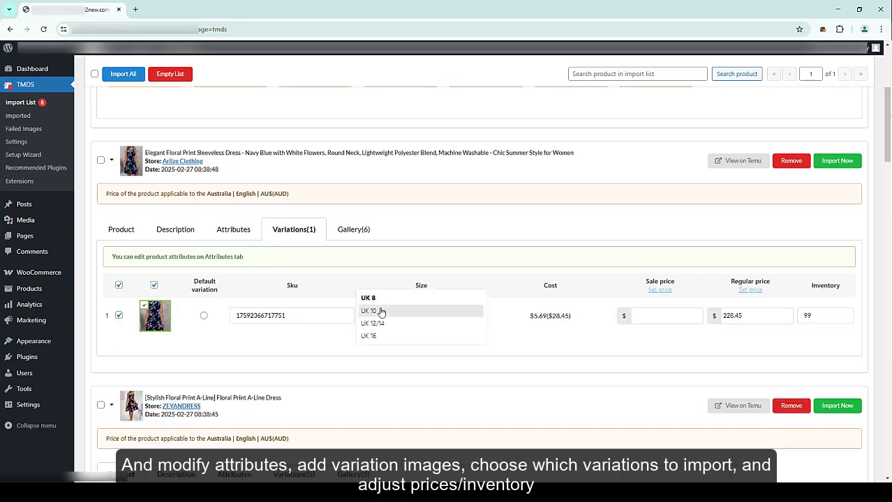
pyautogui.click(381, 312)
pyautogui.click(381, 311)
pyautogui.click(368, 298)
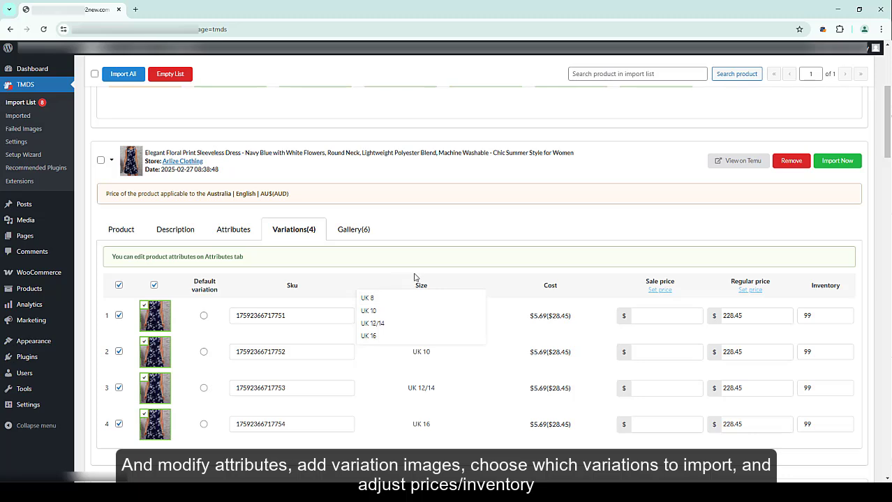
# - Try excluding variation images and the UK 8 and UK 10 variations of the sleeveless dress, and include them again
pyautogui.click(144, 307)
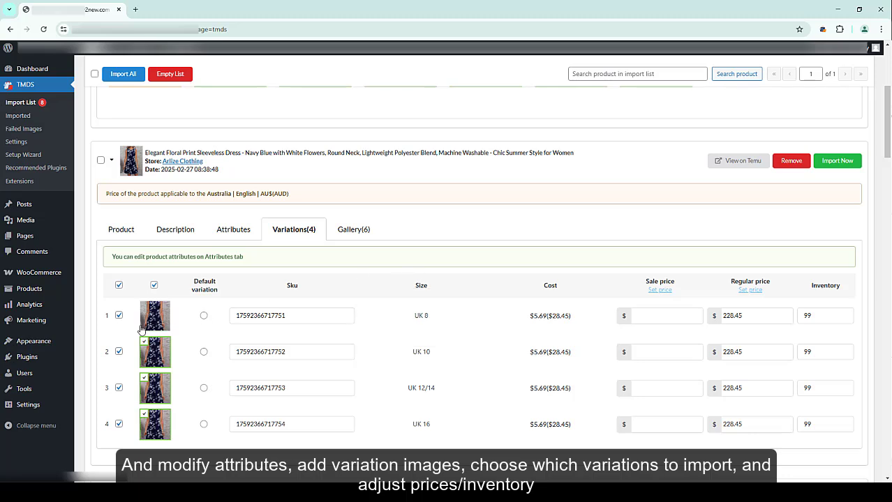
pyautogui.click(145, 341)
pyautogui.click(154, 286)
pyautogui.click(154, 286)
pyautogui.click(119, 315)
pyautogui.click(118, 351)
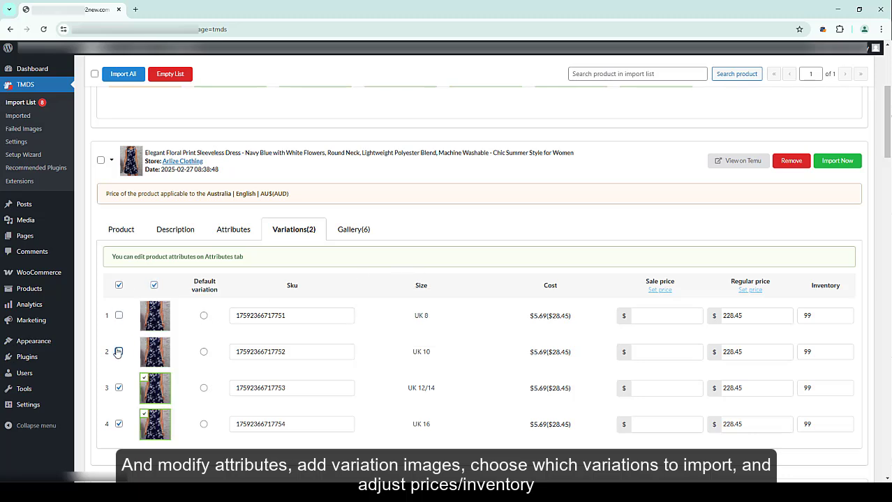
pyautogui.click(118, 351)
pyautogui.click(118, 315)
# - Set the UK 8 variation's sale price to $0.01 and its regular price to $228.44
pyautogui.click(637, 318)
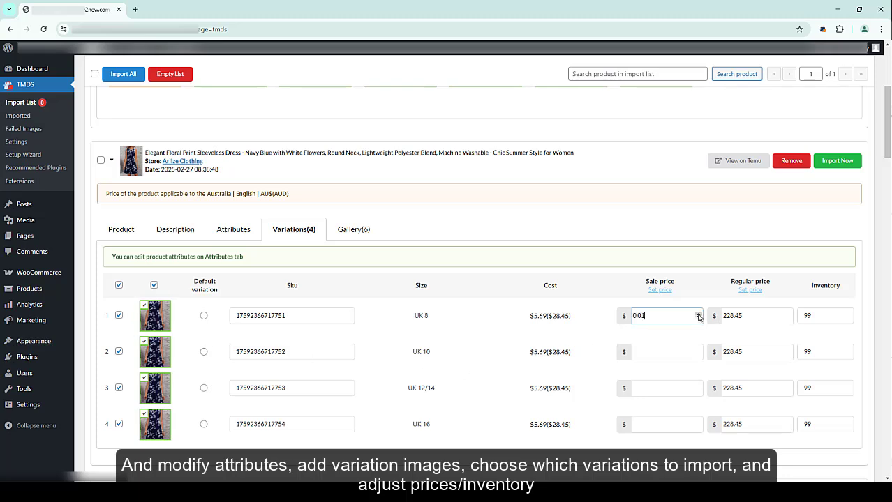
pyautogui.click(789, 318)
# - Assign the sleeveless dress's second gallery image to all selected variations and check it in the variation list
pyautogui.click(352, 232)
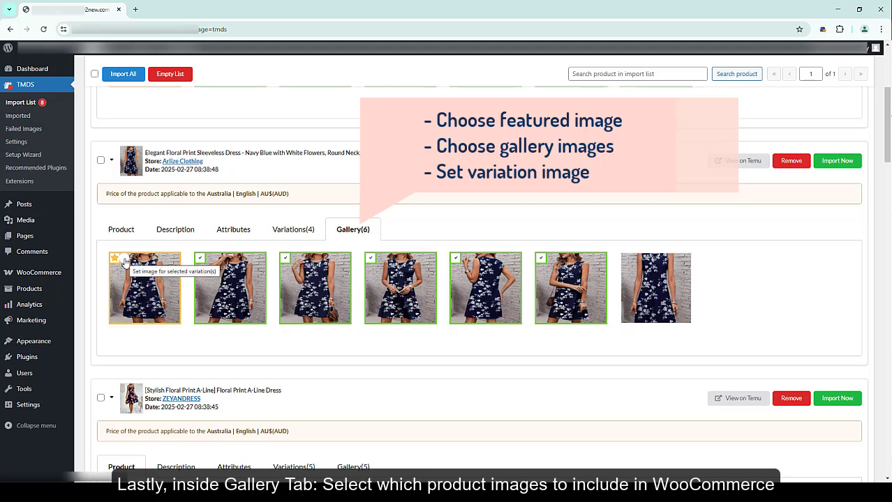
pyautogui.click(210, 260)
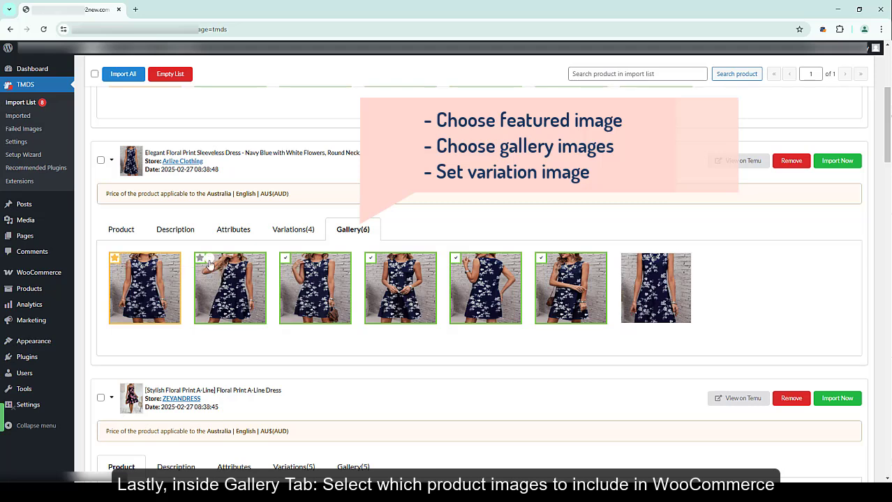
pyautogui.click(290, 231)
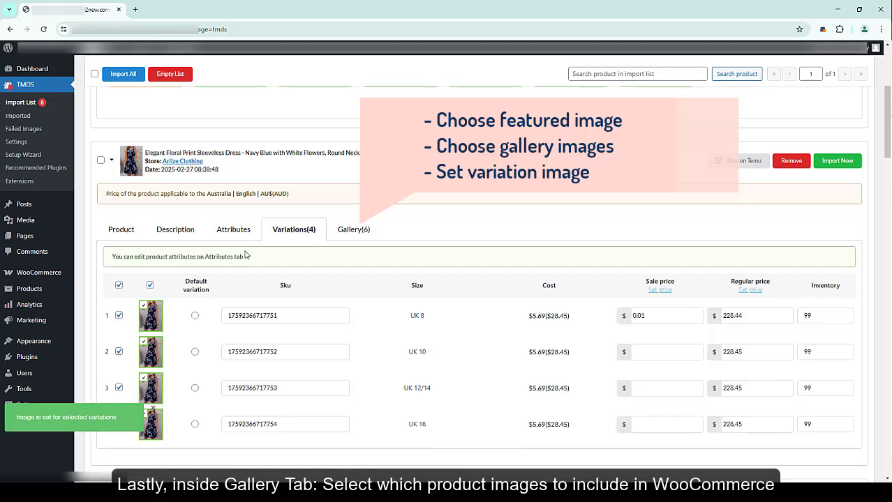
# - Keep only the UK 8 and UK 10 variations selected and assign the fourth gallery image to them
pyautogui.click(119, 316)
pyautogui.click(119, 352)
pyautogui.click(351, 231)
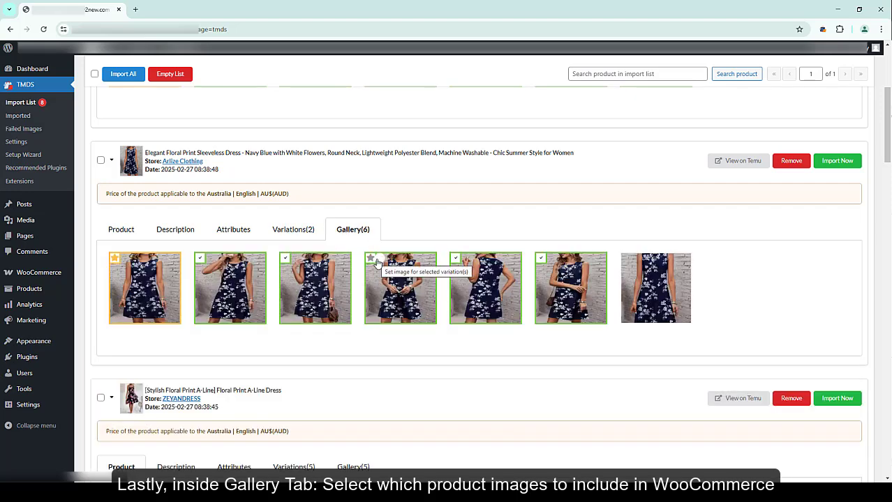
pyautogui.click(370, 259)
pyautogui.click(290, 230)
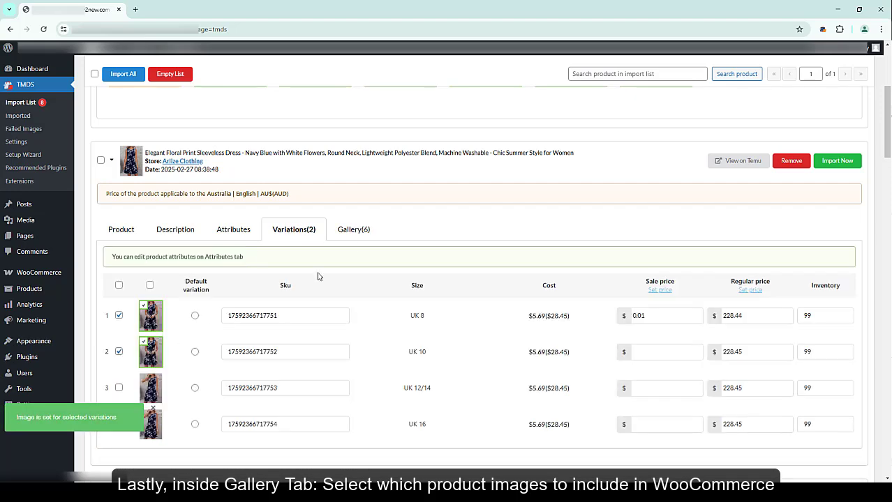
# - Make the dress's second gallery image the featured image and exclude the first, third, fourth, fifth and sixth images
pyautogui.click(353, 230)
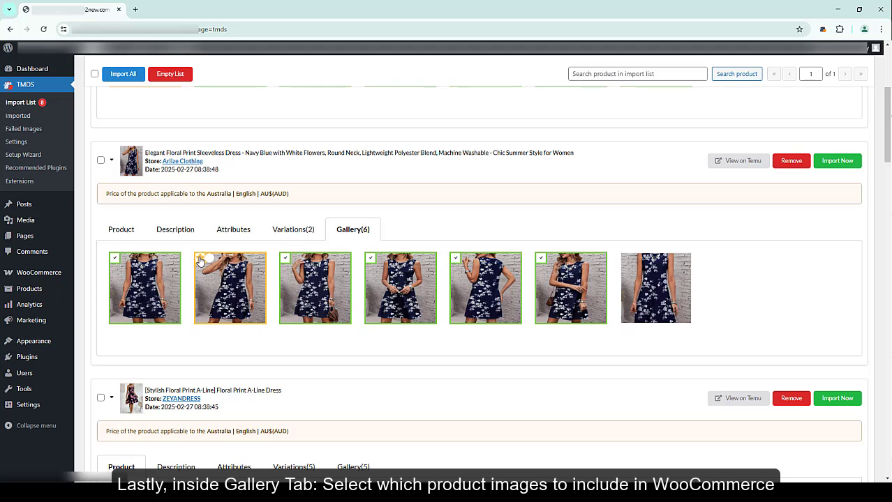
pyautogui.click(146, 280)
pyautogui.click(314, 286)
pyautogui.click(400, 287)
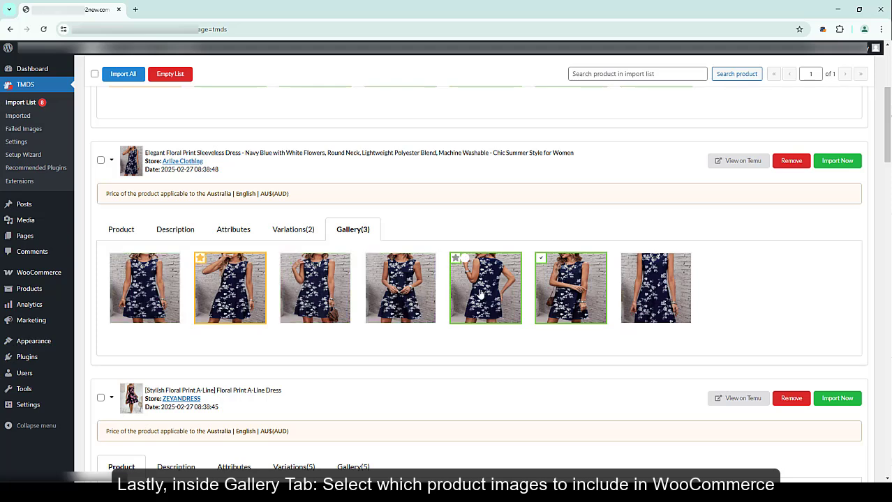
pyautogui.click(480, 294)
pyautogui.click(540, 288)
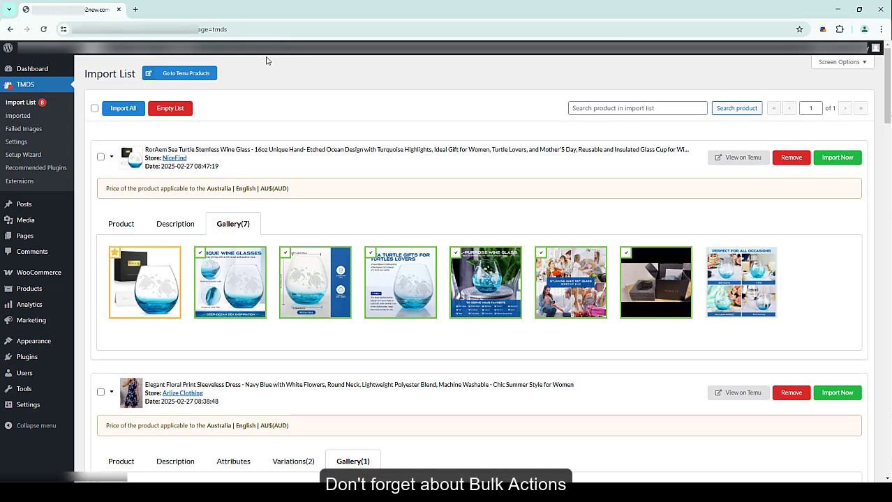
# - Select all products in the Import List and bulk add the Clothing and Accessories categories to them
pyautogui.click(94, 110)
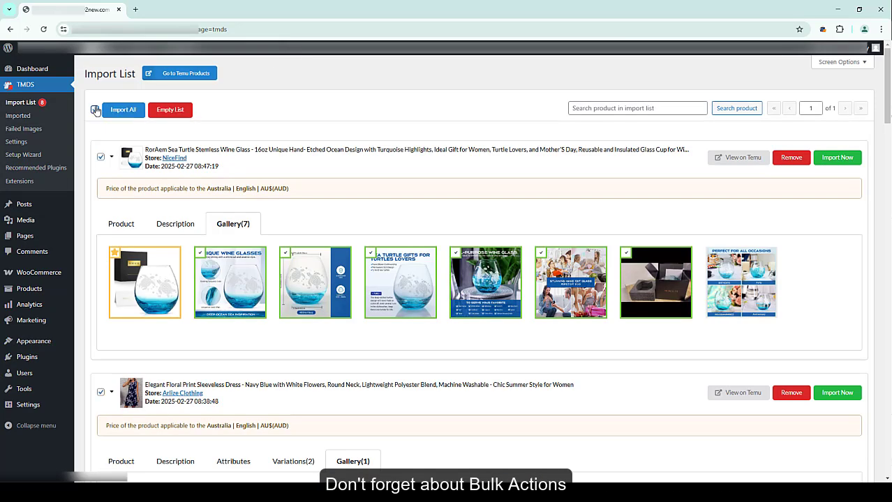
pyautogui.click(100, 157)
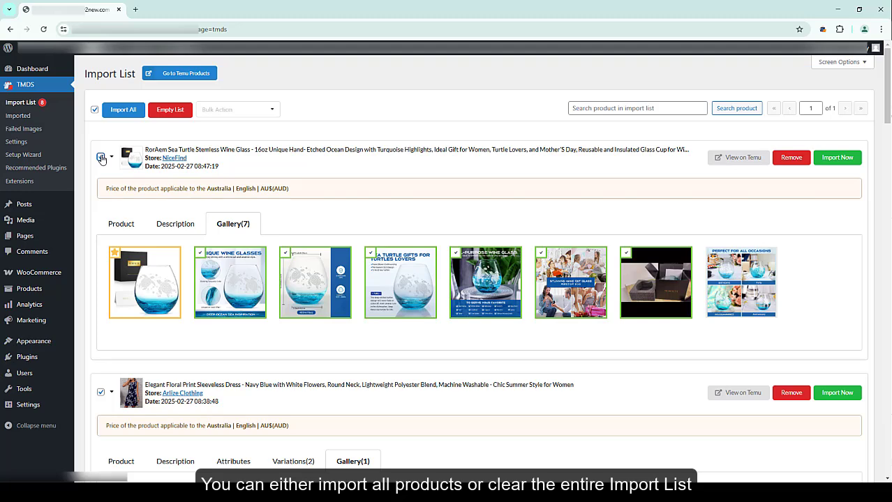
pyautogui.click(270, 110)
pyautogui.click(229, 128)
pyautogui.click(386, 253)
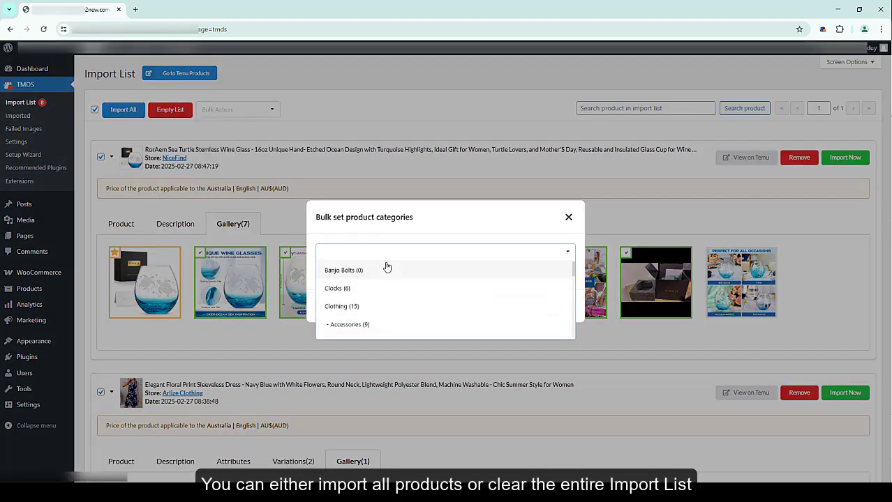
pyautogui.click(372, 305)
pyautogui.click(366, 308)
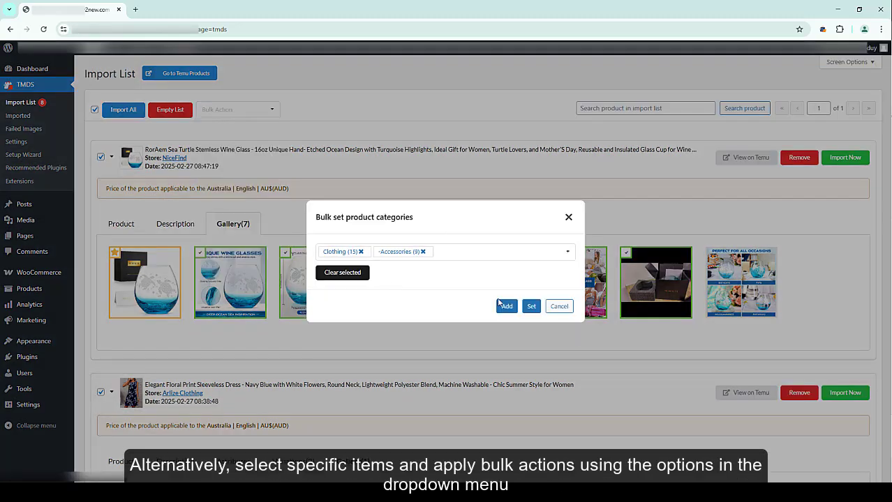
pyautogui.click(499, 304)
pyautogui.click(123, 227)
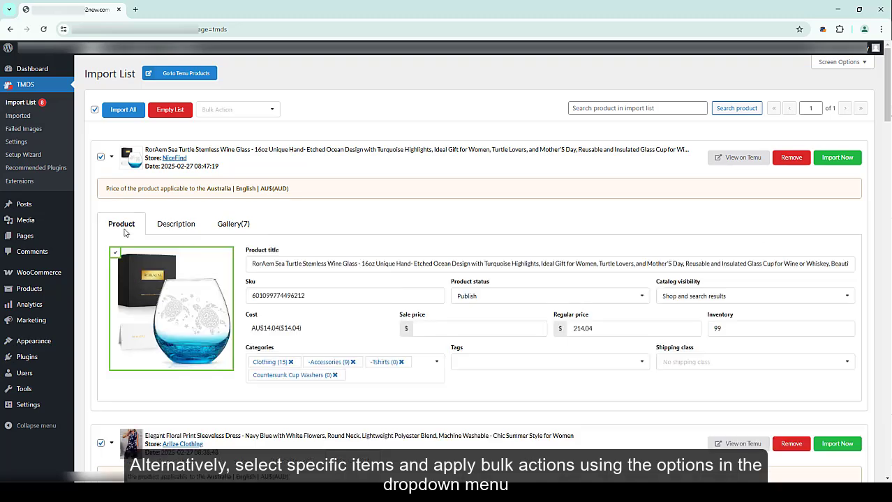
# - Preview the bulk actions for setting categories and removing the selected products, and cancel both
pyautogui.click(209, 110)
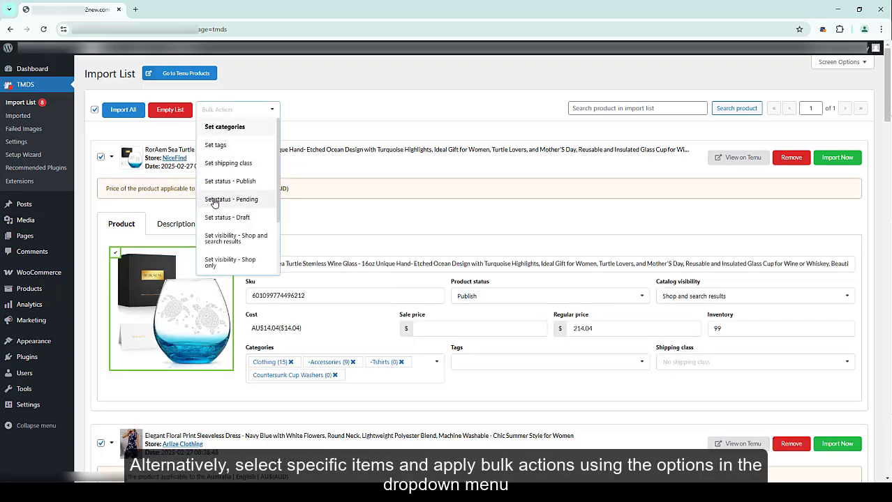
pyautogui.click(224, 133)
pyautogui.click(568, 217)
pyautogui.click(237, 109)
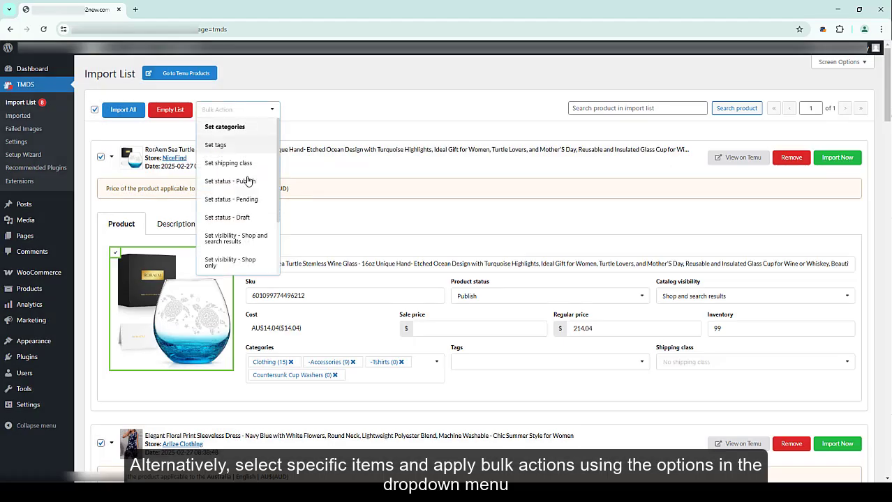
pyautogui.scroll(-3, 237, 209)
pyautogui.click(227, 267)
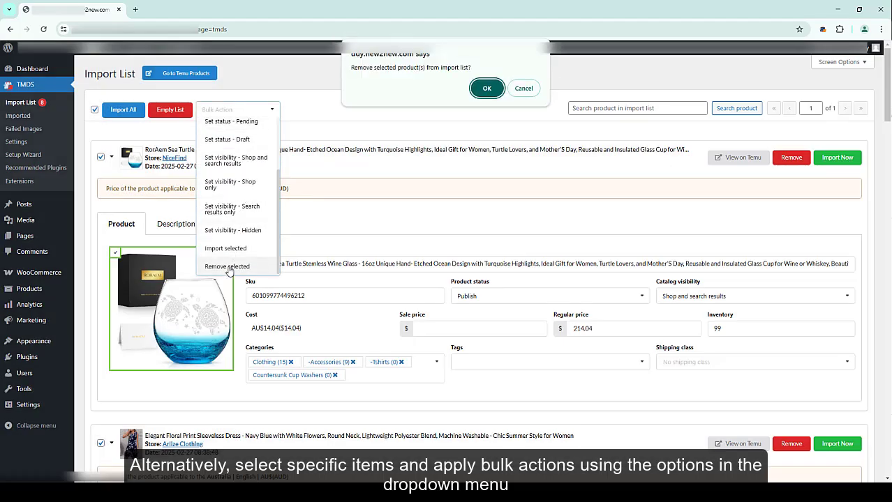
pyautogui.click(522, 87)
# - Import the sea turtle wine glass and expand the details of both products on the Imported page
pyautogui.click(841, 161)
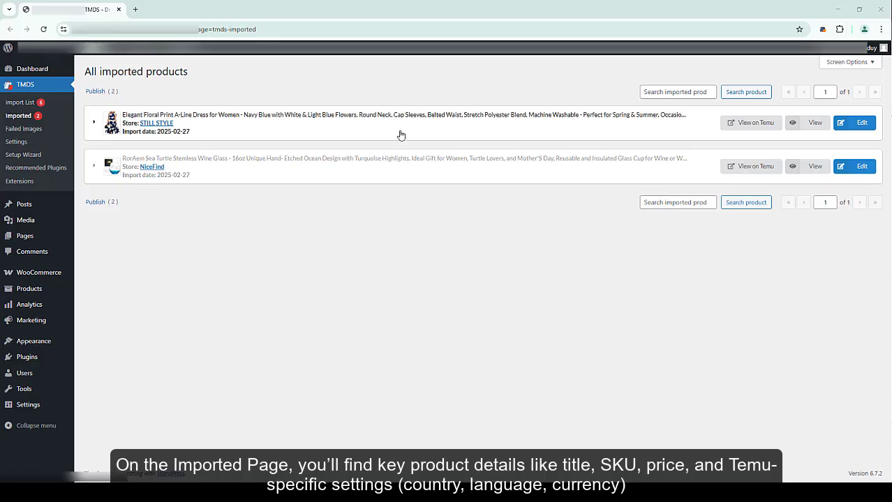
pyautogui.click(401, 132)
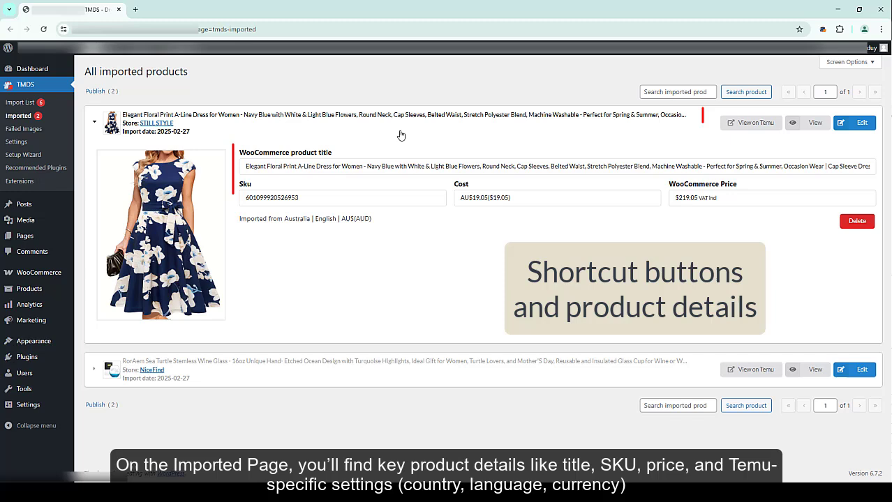
pyautogui.click(410, 366)
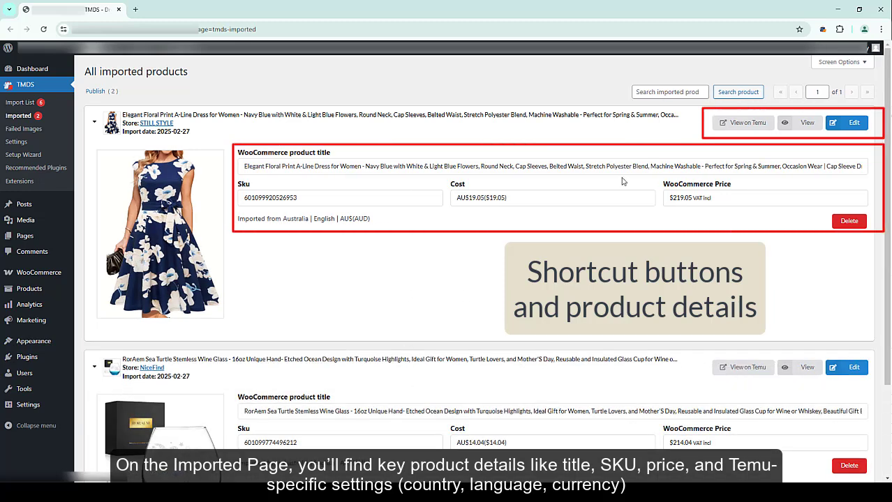
# - Search the imported products for "Elegant Floral", copied from the A-line dress's title
pyautogui.click(685, 93)
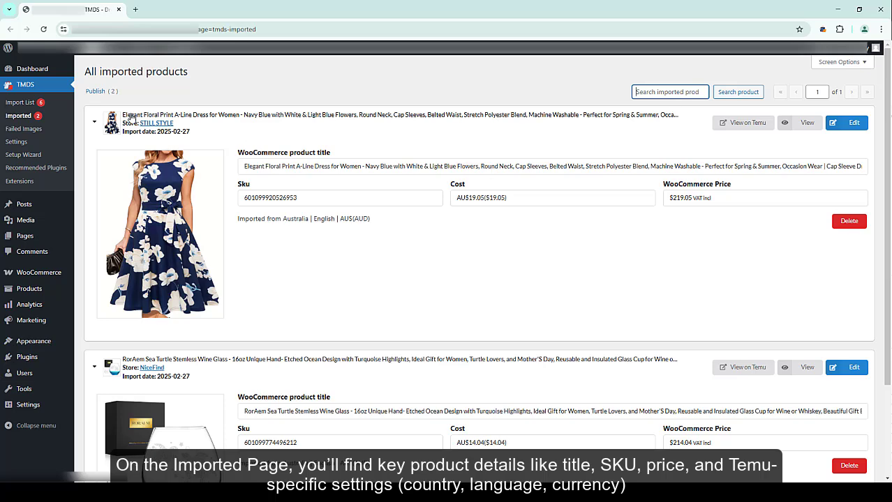
pyautogui.moveTo(132, 117); pyautogui.dragTo(161, 117)
pyautogui.hotkey('ctrl', 'c')
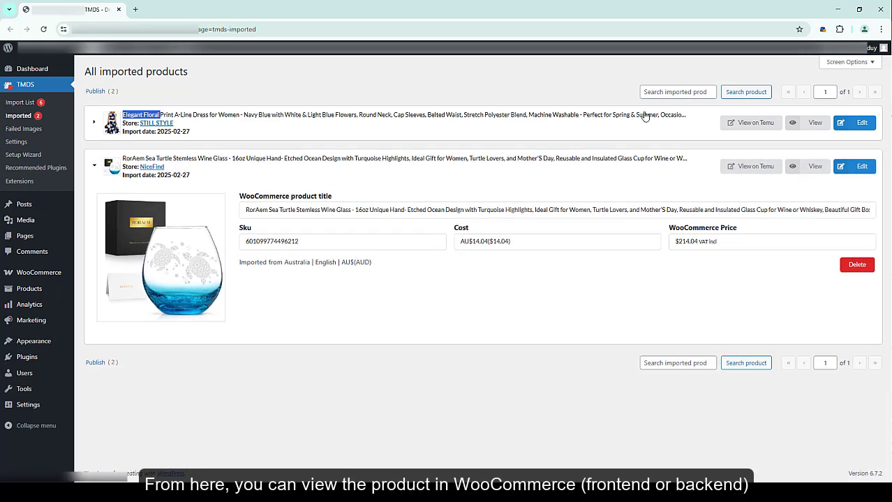
pyautogui.click(691, 91)
pyautogui.rightClick(698, 94)
pyautogui.click(719, 185)
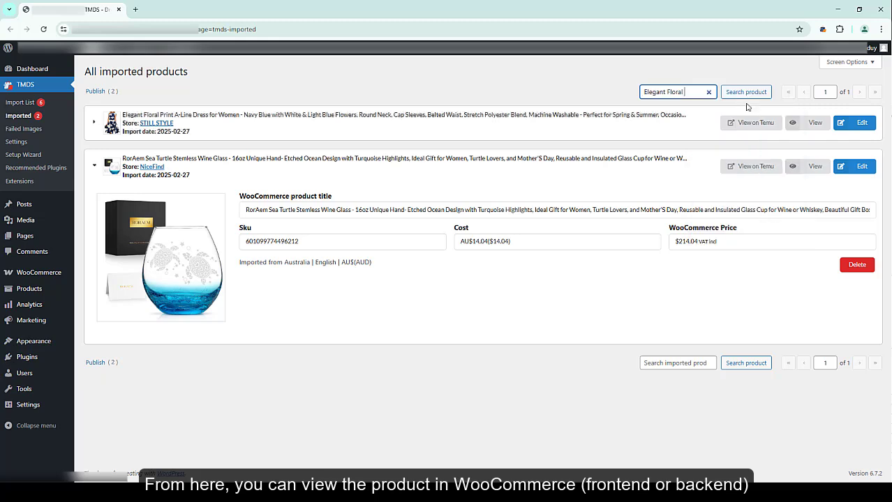
pyautogui.click(747, 97)
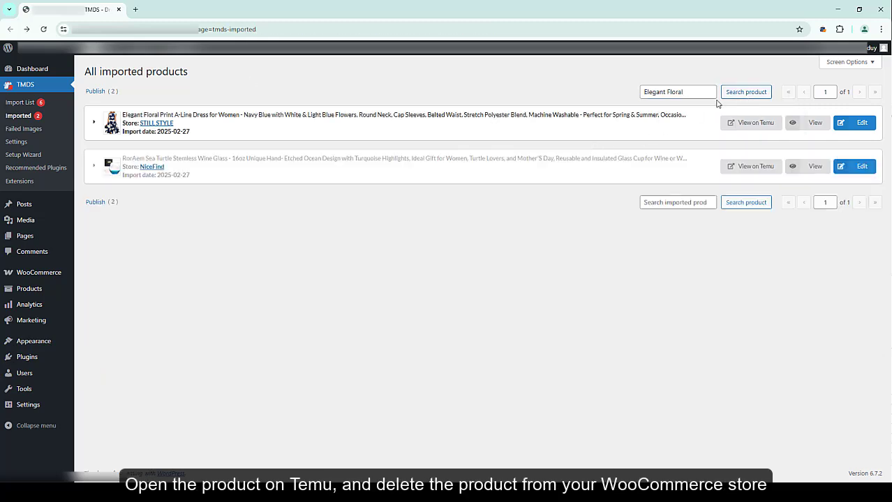
# - Clear the imported product search and set the number of items per page to 1
pyautogui.click(709, 93)
pyautogui.click(620, 94)
pyautogui.click(849, 61)
pyautogui.click(186, 81)
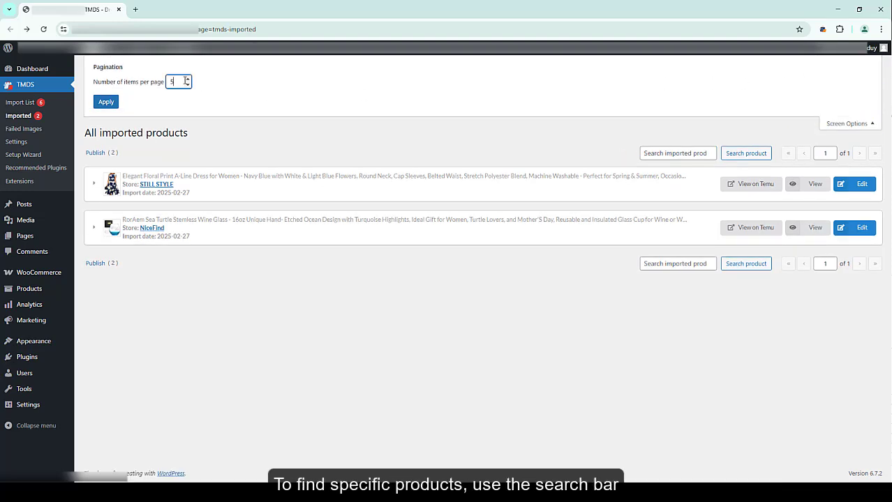
pyautogui.click(106, 102)
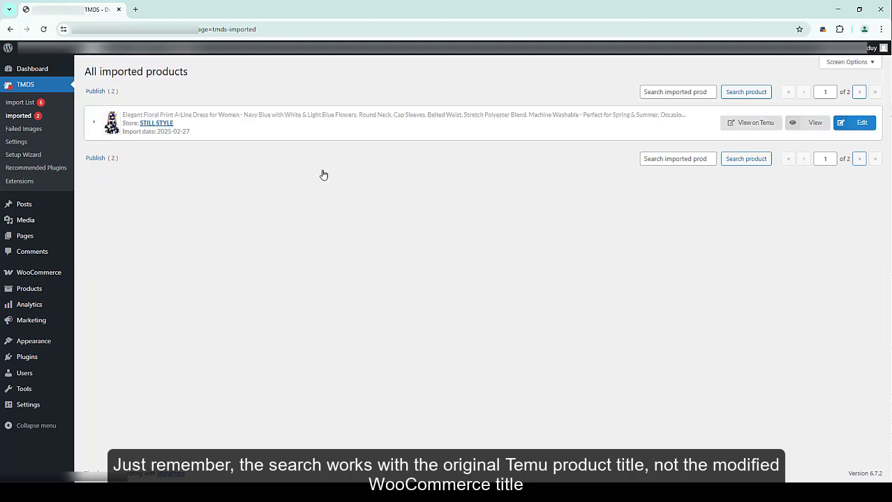
# - View the Elegant Floral Print A-Line Dress in the store and review its price, sizes, description and related products
pyautogui.click(802, 125)
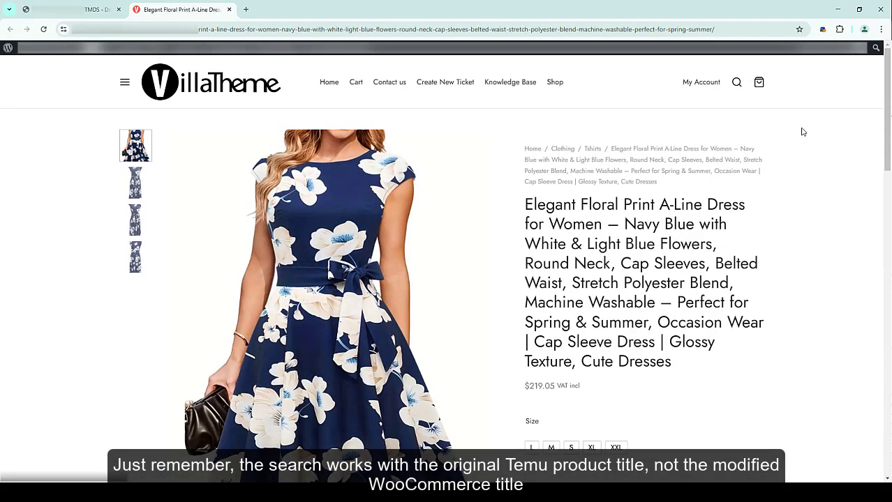
pyautogui.scroll(-7, 802, 132)
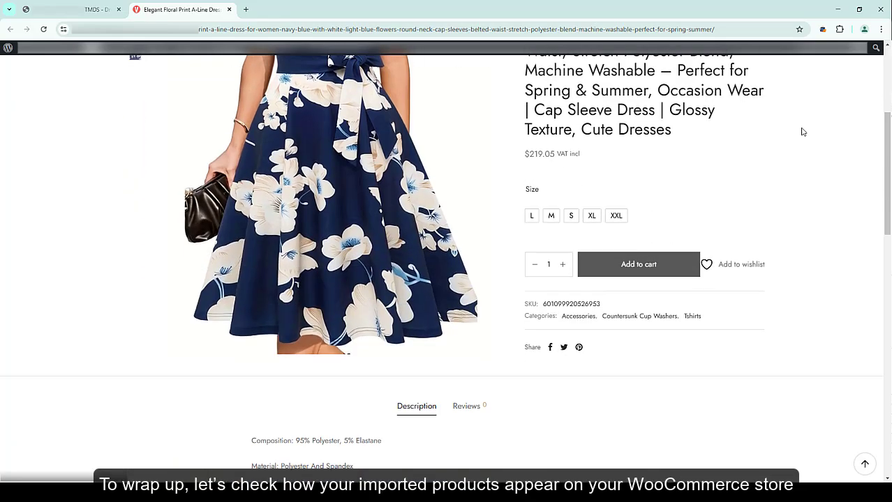
pyautogui.scroll(-5, 801, 132)
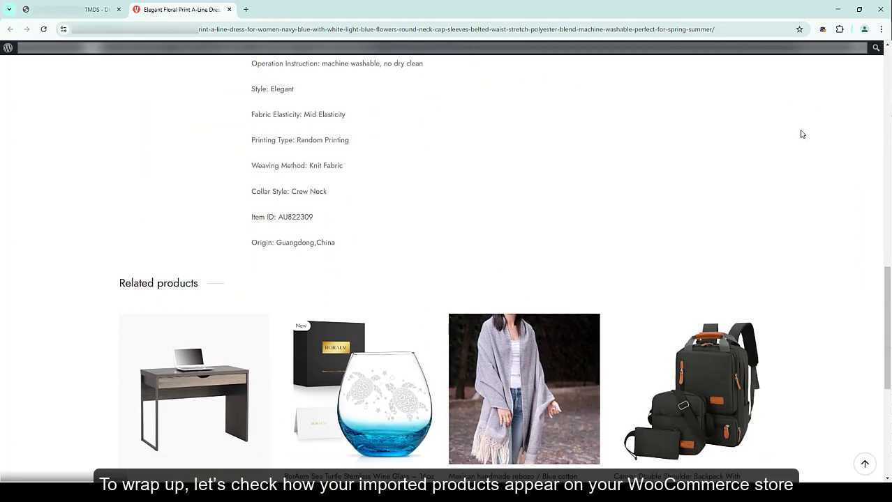
pyautogui.scroll(12, 801, 134)
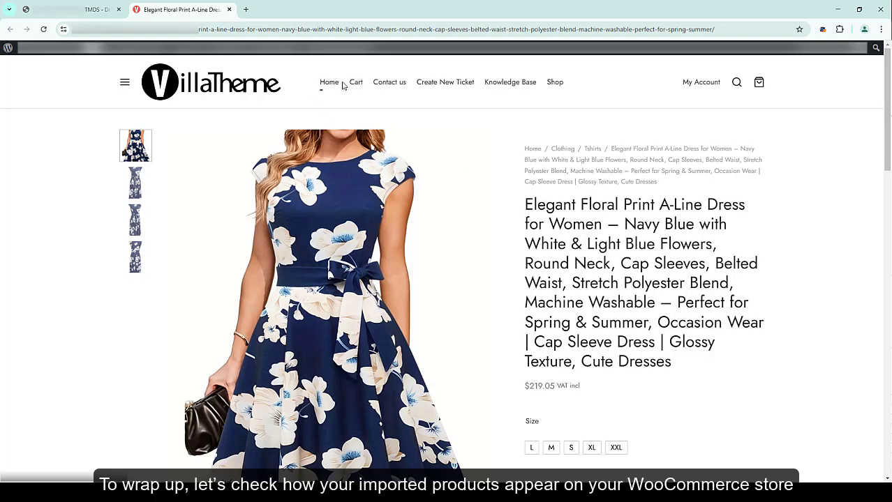
# - Open the Women's Casual Denim-Style Sleeveless Dress from the Shop page and choose Dark Green in size XXL
pyautogui.click(555, 83)
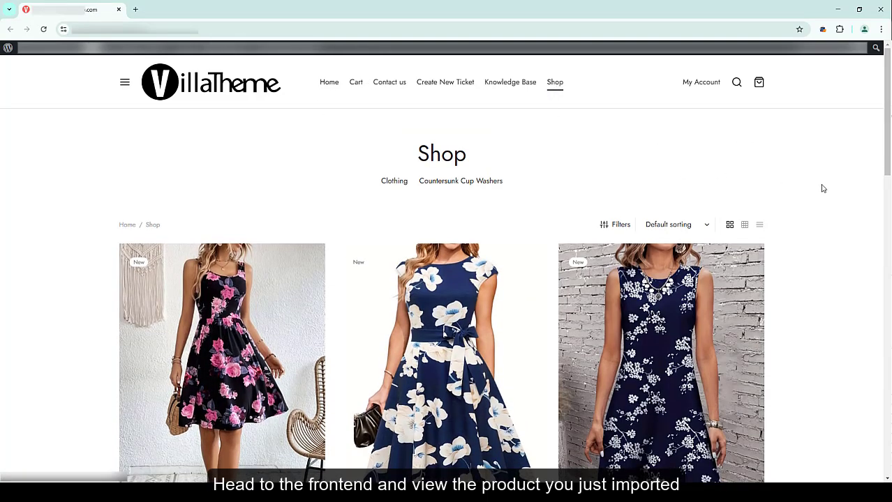
pyautogui.scroll(-12, 821, 189)
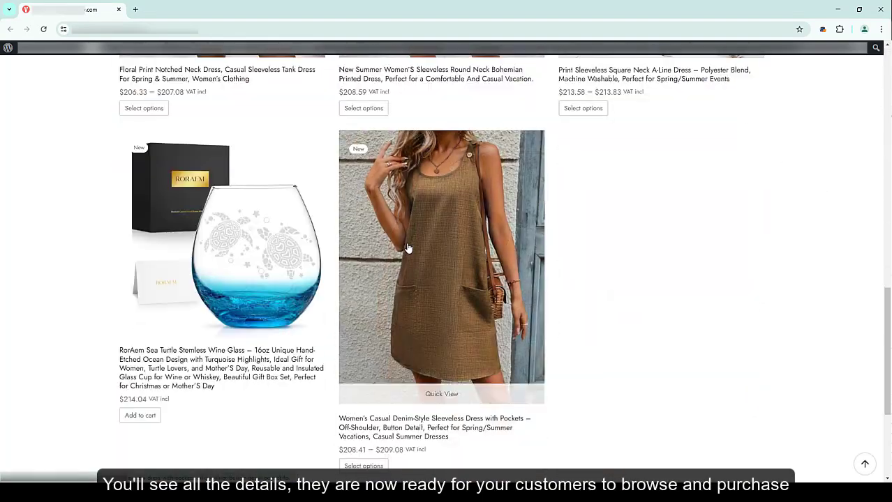
pyautogui.click(627, 378)
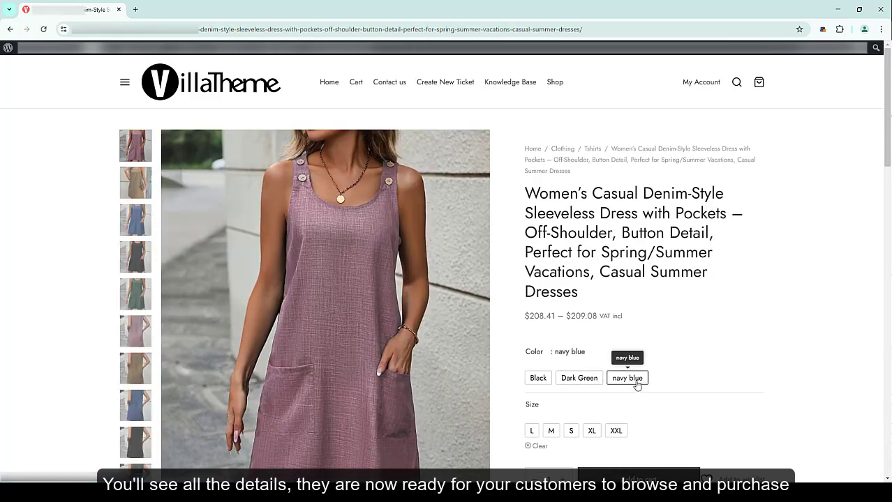
pyautogui.click(615, 431)
pyautogui.click(573, 379)
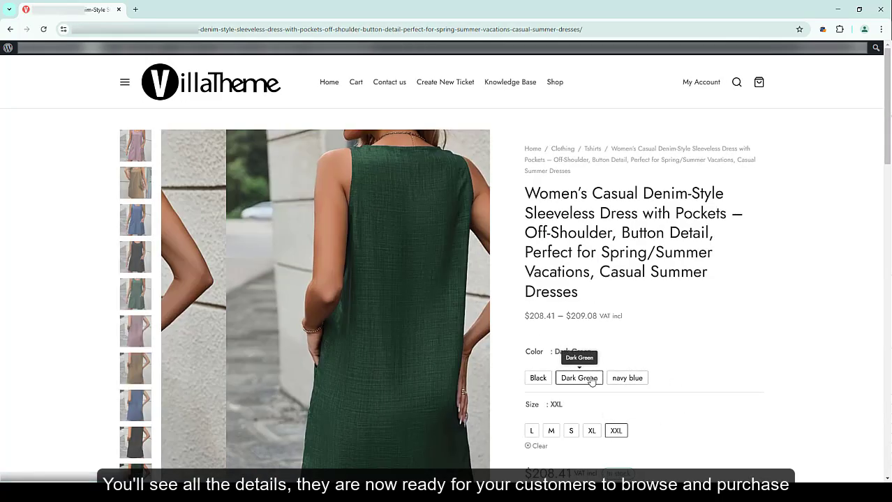
# - Add the chosen dress variation to the cart and proceed to checkout
pyautogui.scroll(-3, 607, 383)
pyautogui.click(623, 376)
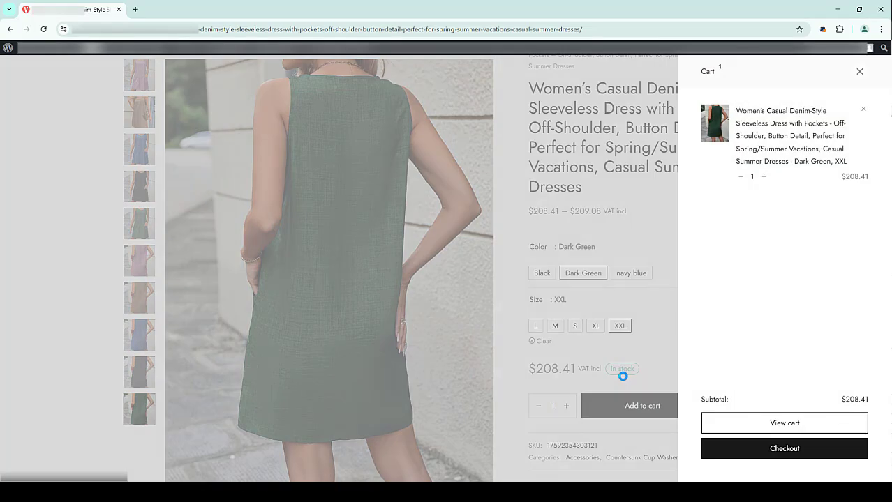
pyautogui.click(787, 450)
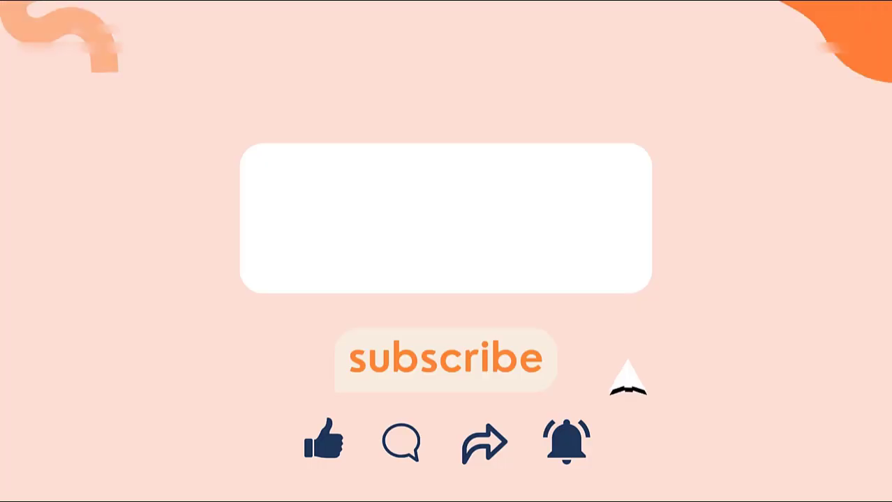